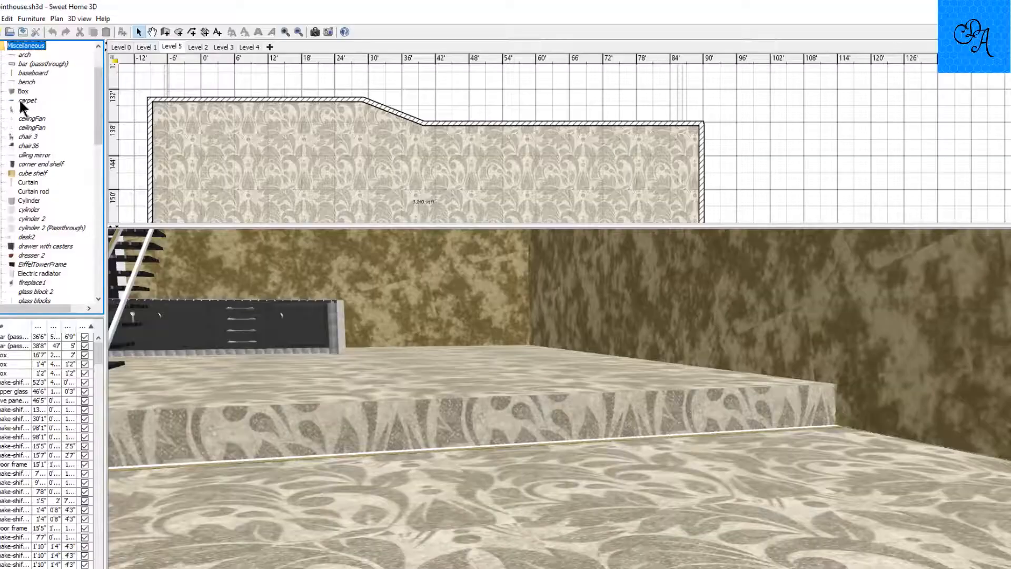
Place a Box from the Miscellaneous furniture in the Level 5 room and flatten it to about 0'5" high
mouse_move(24, 96)
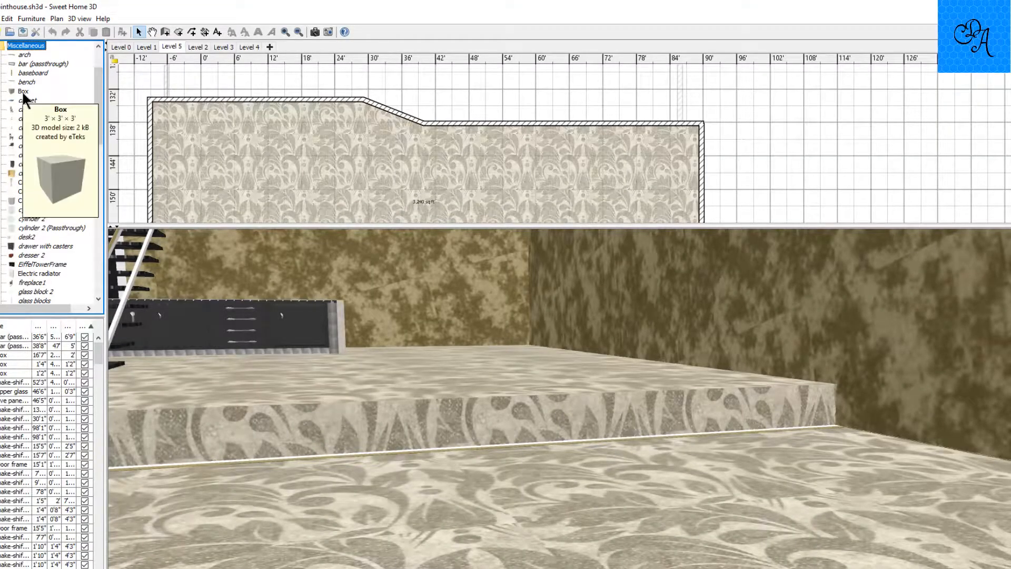
left_click_drag(24, 95, 554, 160)
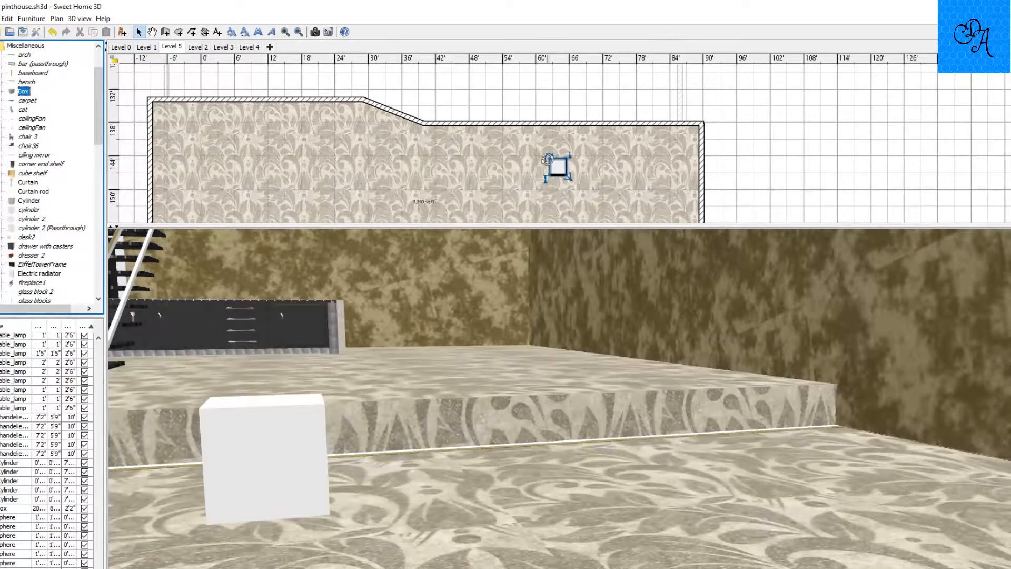
left_click_drag(548, 157, 582, 141)
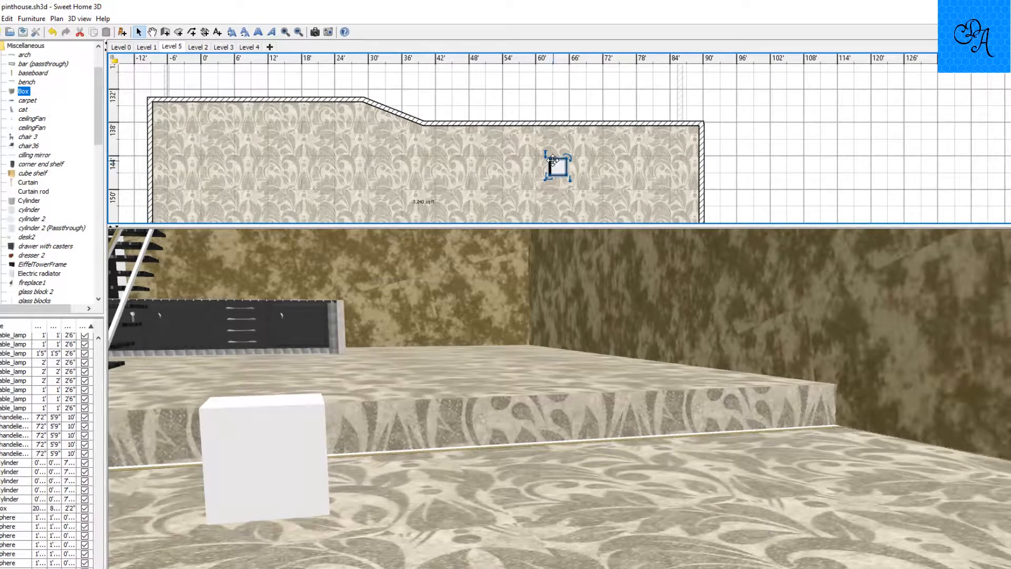
left_click_drag(552, 159, 549, 165)
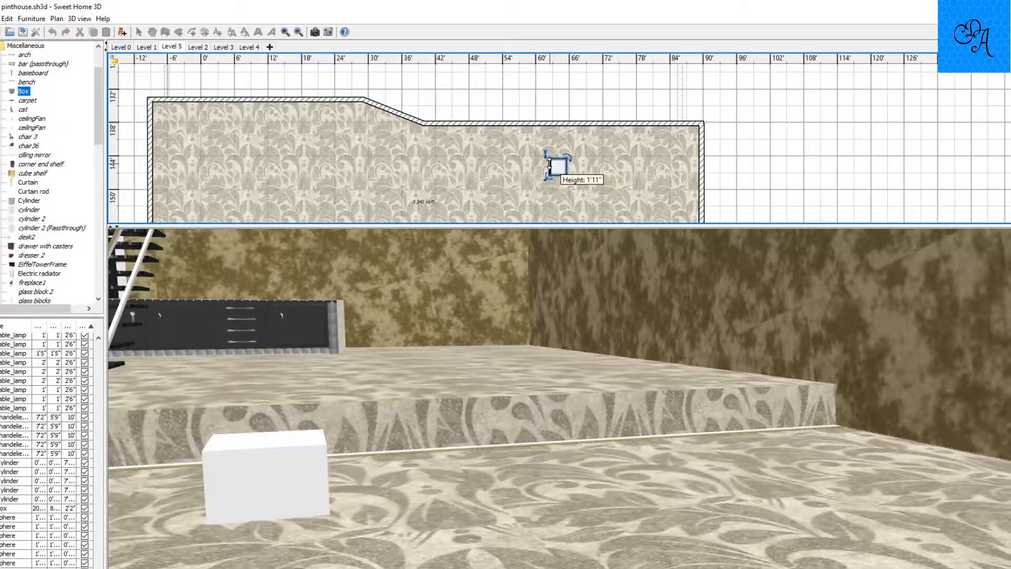
left_click_drag(550, 164, 550, 171)
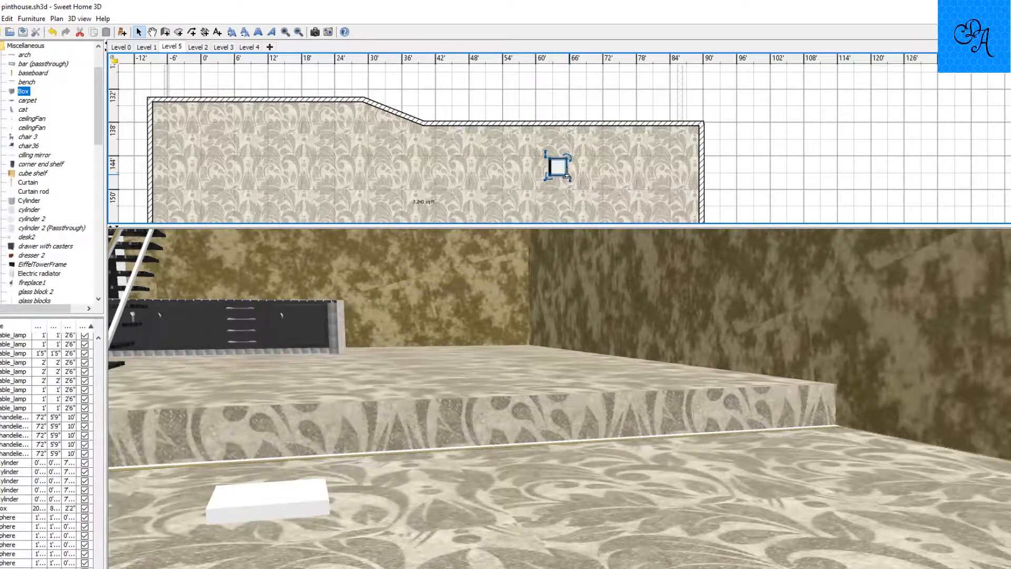
Raise the flattened box to an elevation of 0'9" against the upper wall and stretch it to about 11'6" by 4'7"
left_click_drag(558, 164, 556, 142)
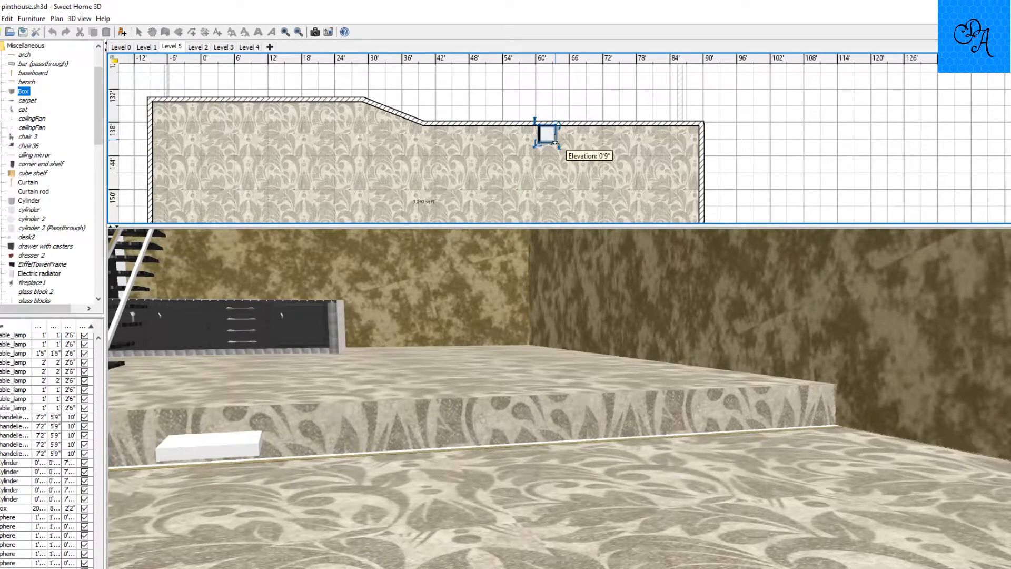
left_click_drag(556, 142, 536, 146)
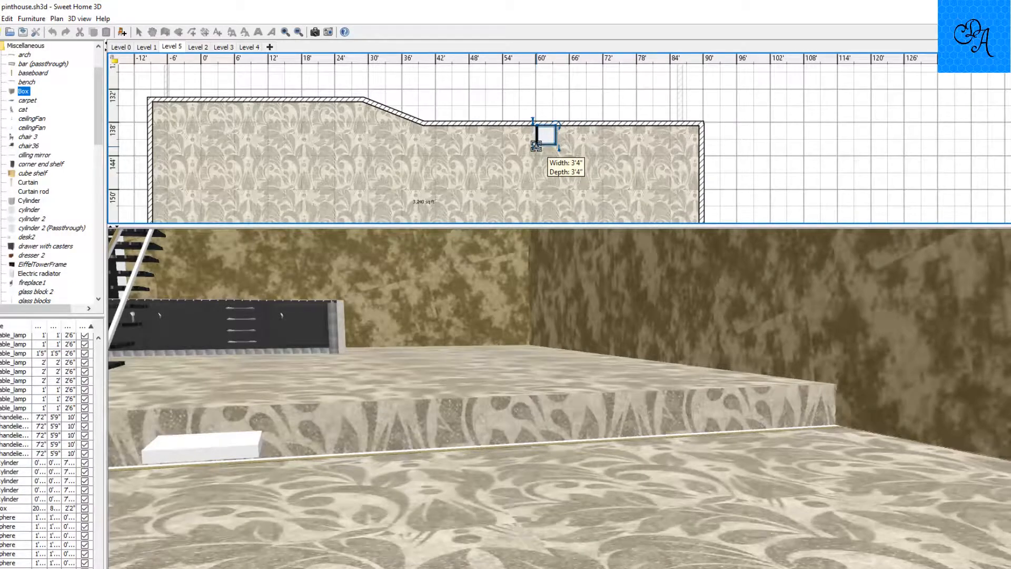
left_click_drag(536, 146, 520, 152)
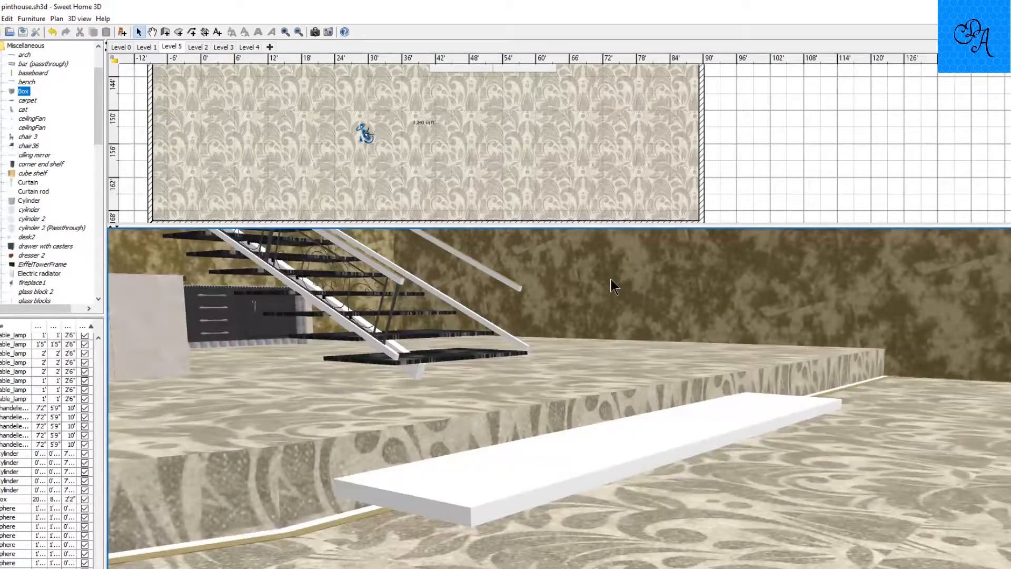
Copy the flat slab closest to the diagonal wall and paste a duplicate on Level 5
scroll(611, 279, "down", 15)
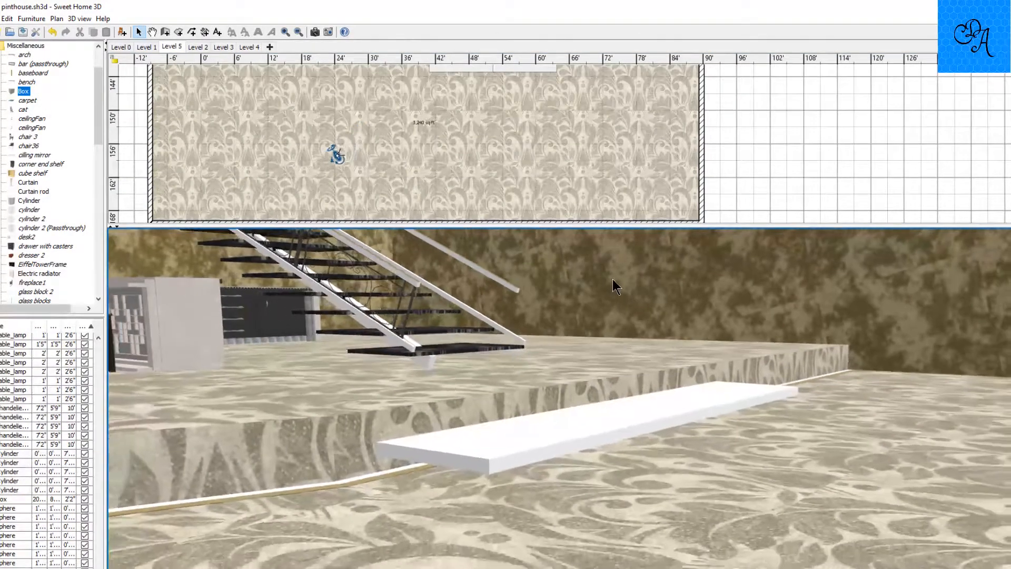
scroll(612, 280, "down", 5)
scroll(566, 200, "up", 3)
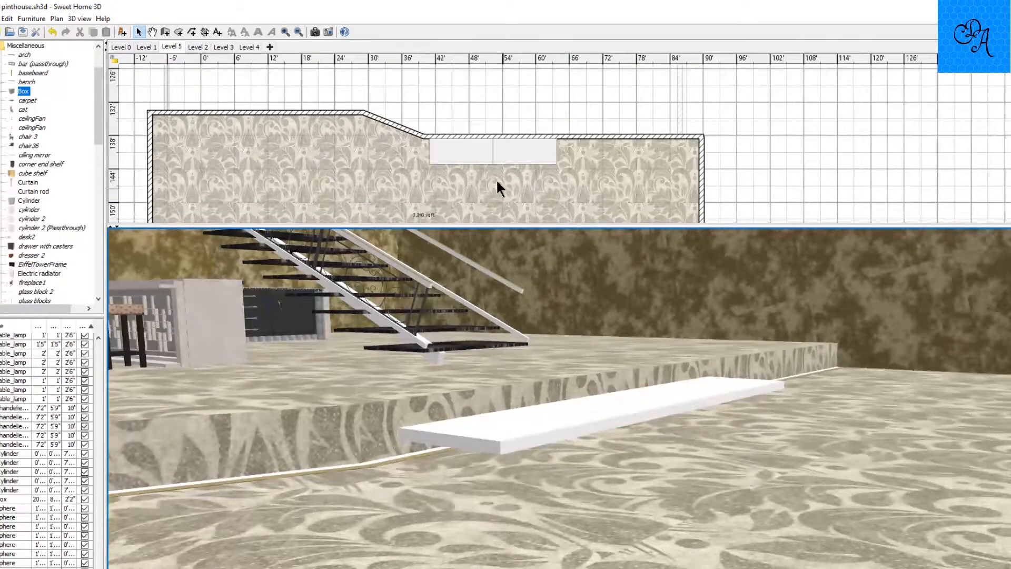
left_click(466, 149)
right_click(467, 148)
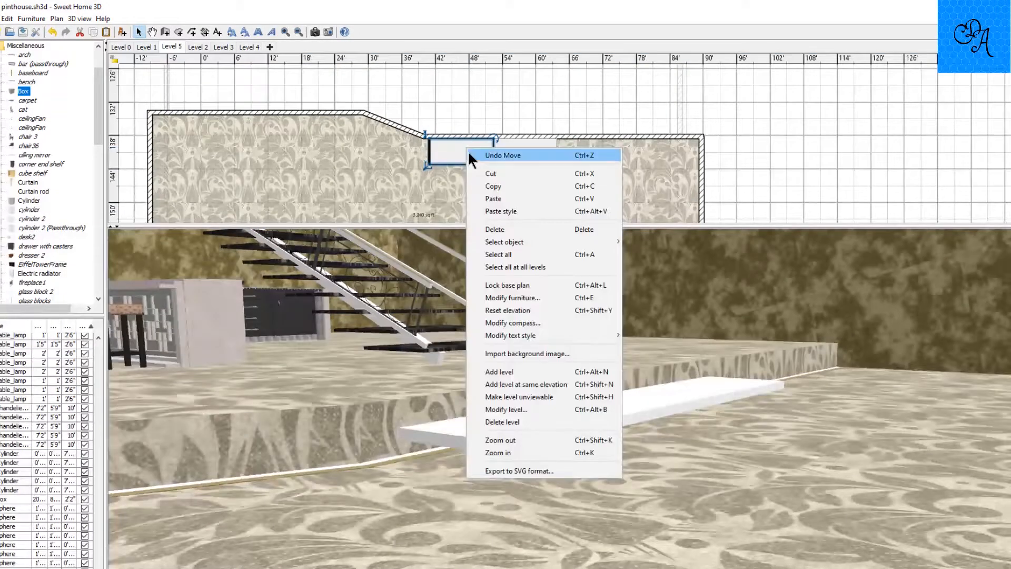
left_click(484, 188)
right_click(484, 190)
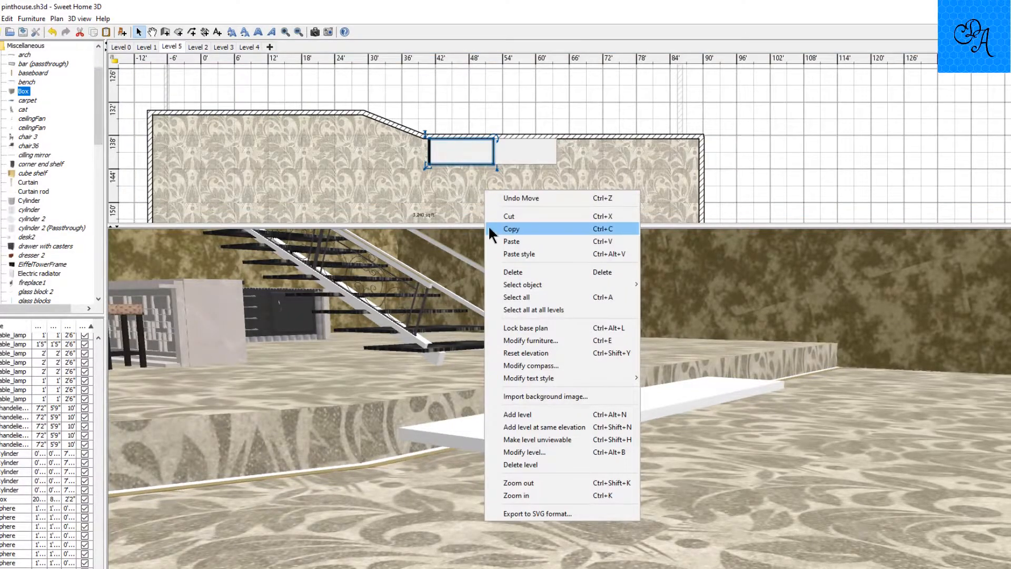
left_click(495, 239)
Move the pasted slab beside the diagonal wall and rotate it to about 120°
left_click_drag(484, 162, 392, 144)
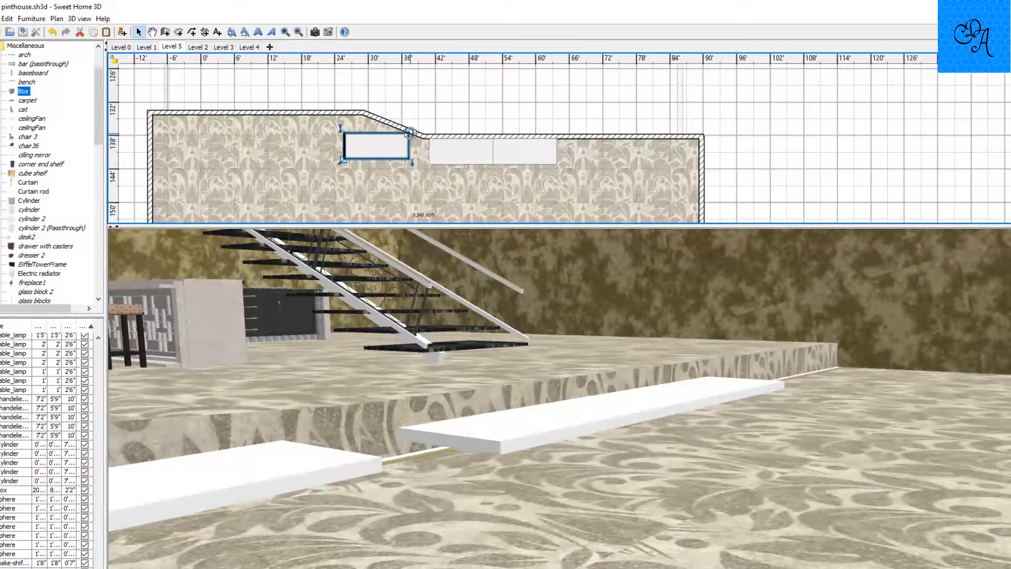
mouse_move(410, 135)
left_mouse_down()
mouse_move(416, 157)
mouse_move(401, 145)
left_mouse_up()
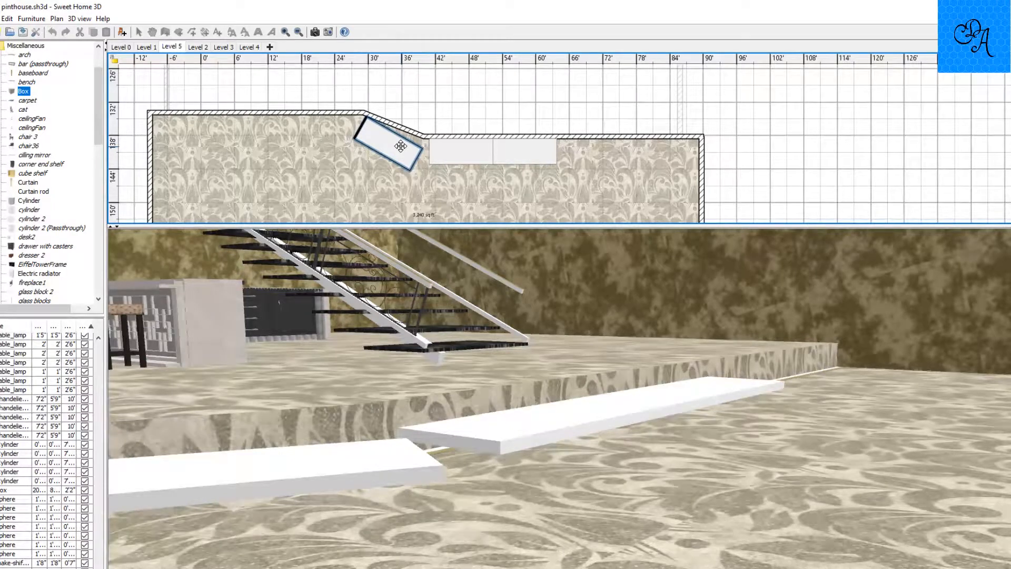
left_click(401, 146)
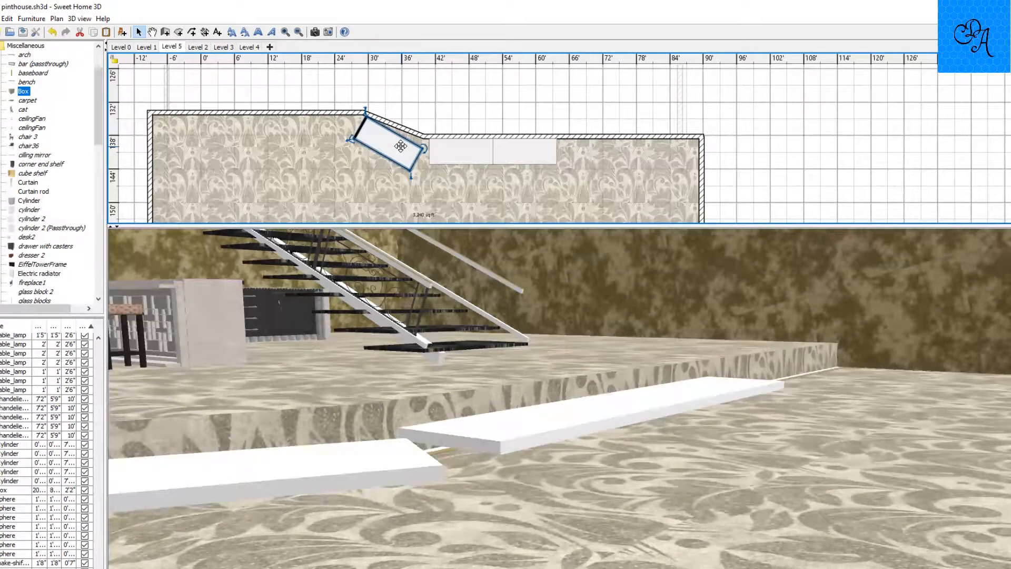
Set the angled slab's rotation around the vertical axis to 124°
double_click(402, 145)
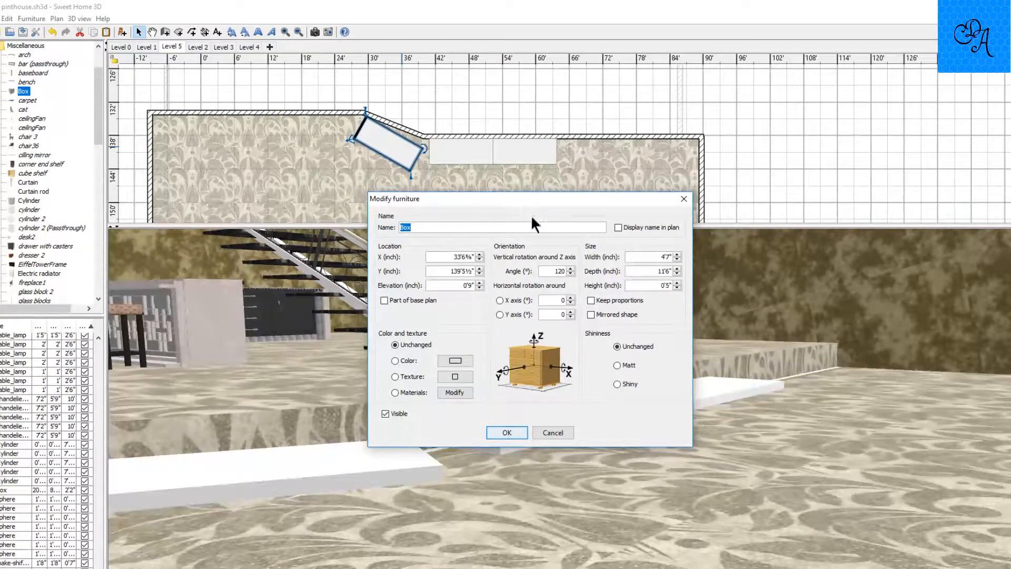
left_click(571, 268)
left_click(571, 268)
left_click(571, 269)
left_click(571, 268)
left_click(515, 440)
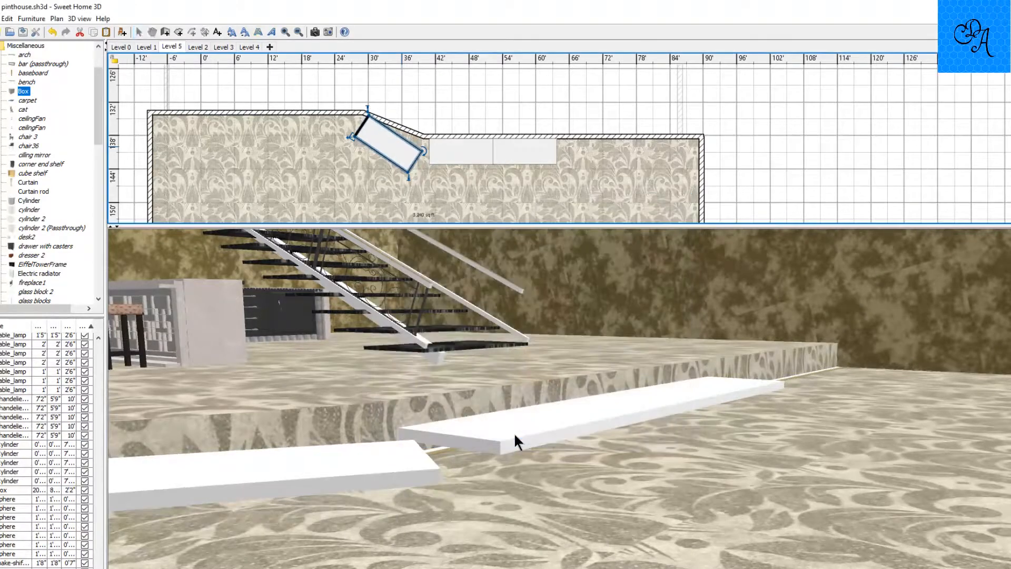
Set the angled slab's rotation around the vertical axis to 117°
double_click(407, 160)
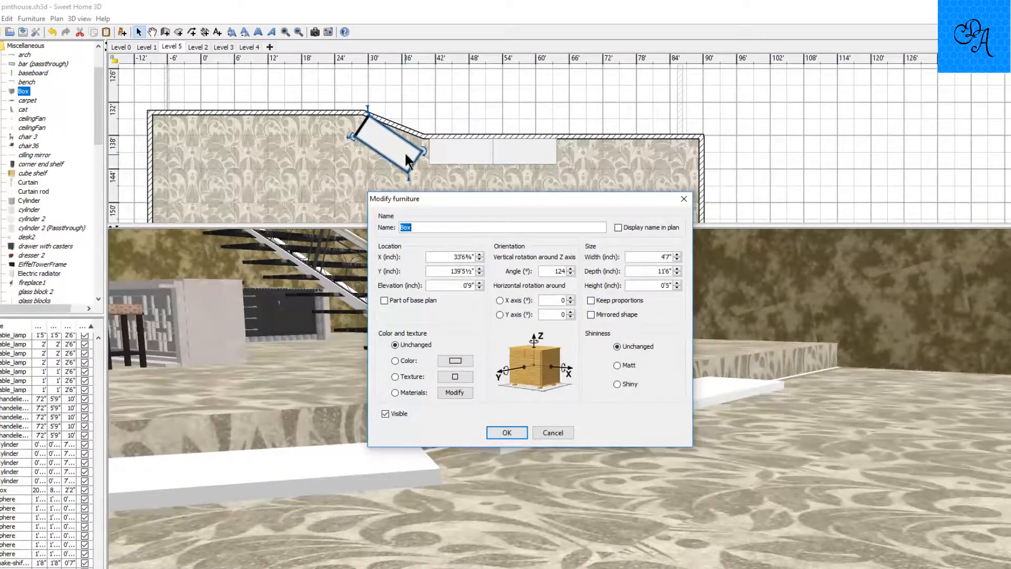
left_click(571, 272)
left_click(570, 273)
left_click(570, 272)
left_click(570, 272)
left_click(570, 272)
left_click(570, 273)
left_click(504, 431)
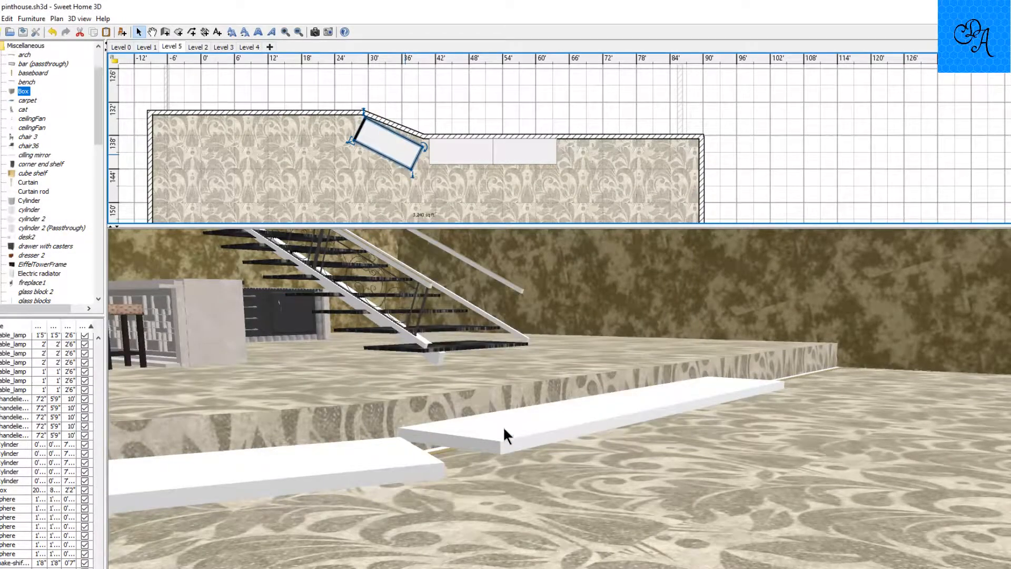
Set the angled slab's rotation around the vertical axis to 114°
double_click(410, 155)
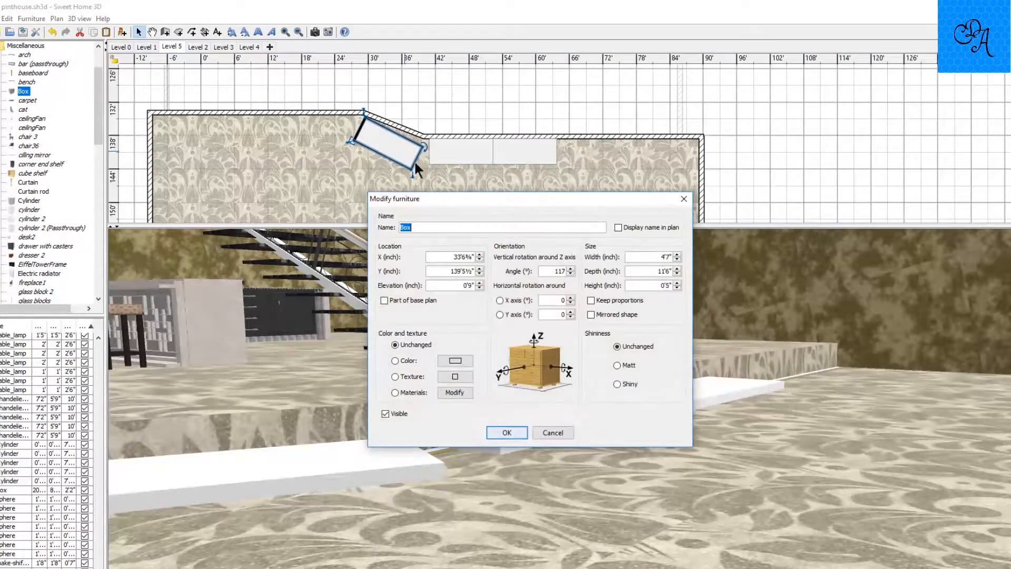
left_click(570, 273)
left_click(571, 273)
left_click(571, 274)
key("Return")
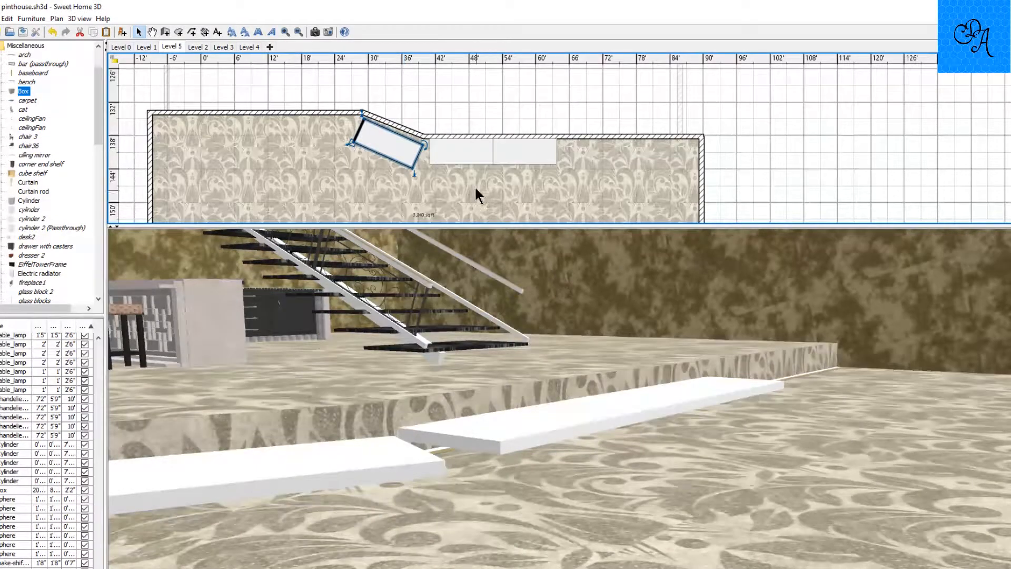
Reduce the angled slab's vertical rotation by a few more degrees to run parallel to the diagonal wall
double_click(387, 140)
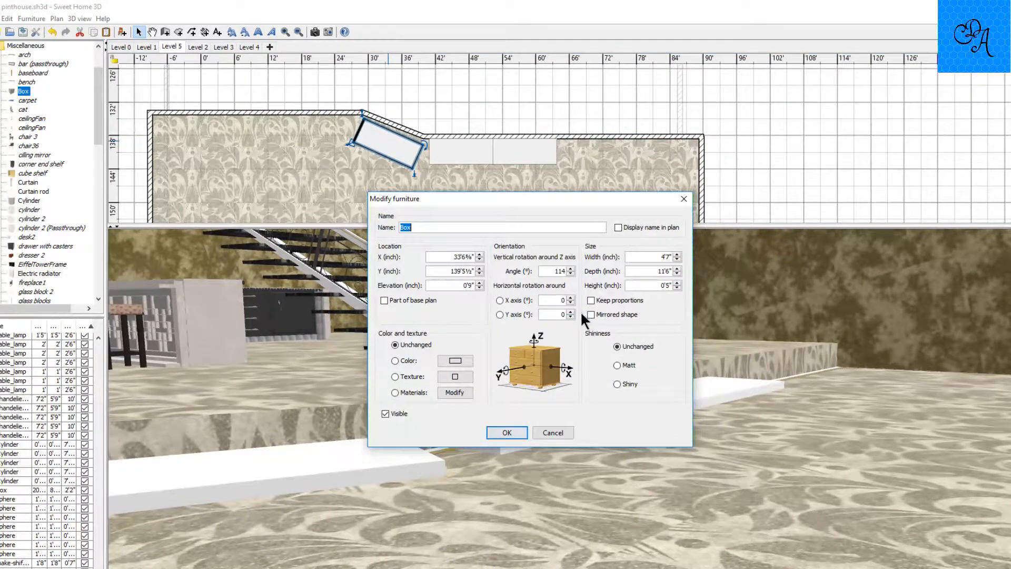
left_click(571, 272)
left_click(571, 273)
left_click(571, 272)
key("Return")
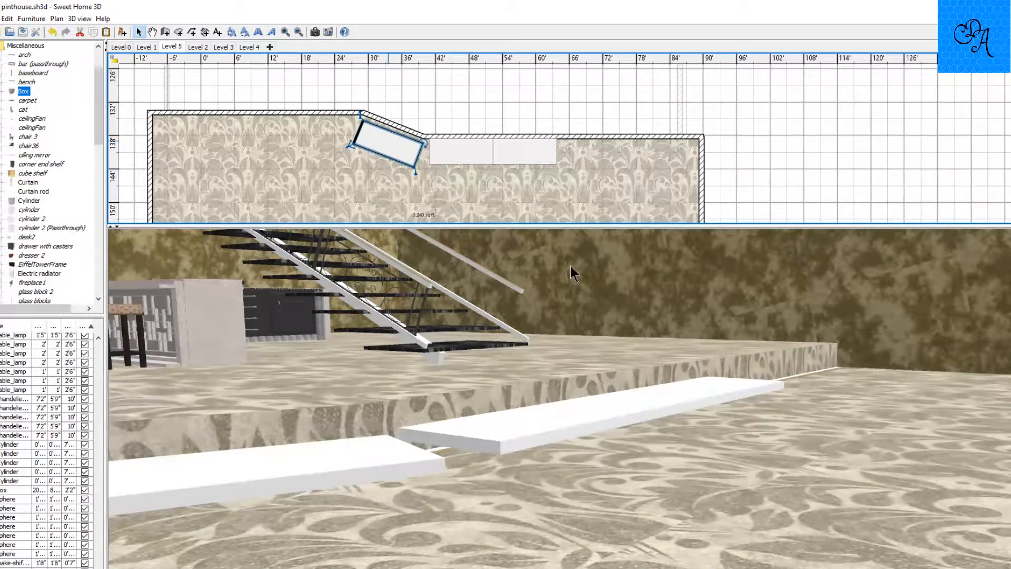
Nudge the angled slab upward in the plan against the diagonal wall
key("Up")
key("Up")
key("Up")
key("Up")
key("Up")
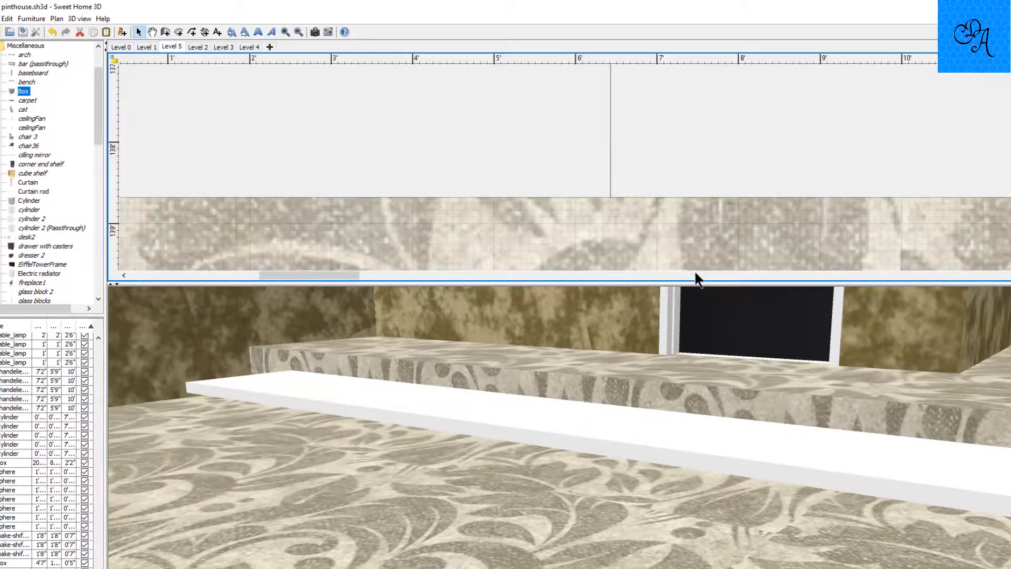
Examine the row of slabs along the raised floor edge in the Level 5 plan and in the 3D view
scroll(539, 222, "down", 3, "ctrl")
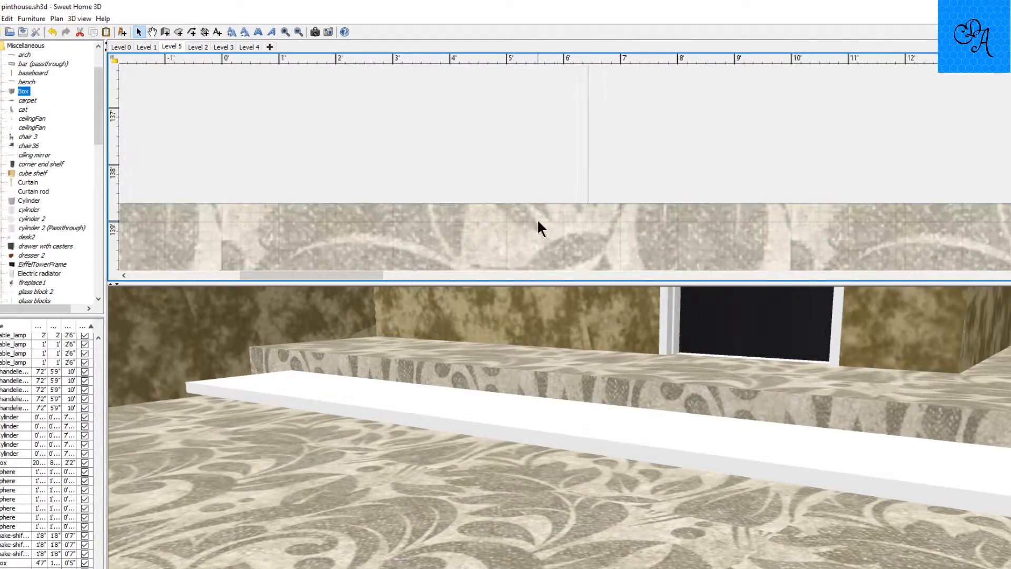
scroll(539, 221, "down", 4, "ctrl")
scroll(538, 221, "down", 1, "ctrl")
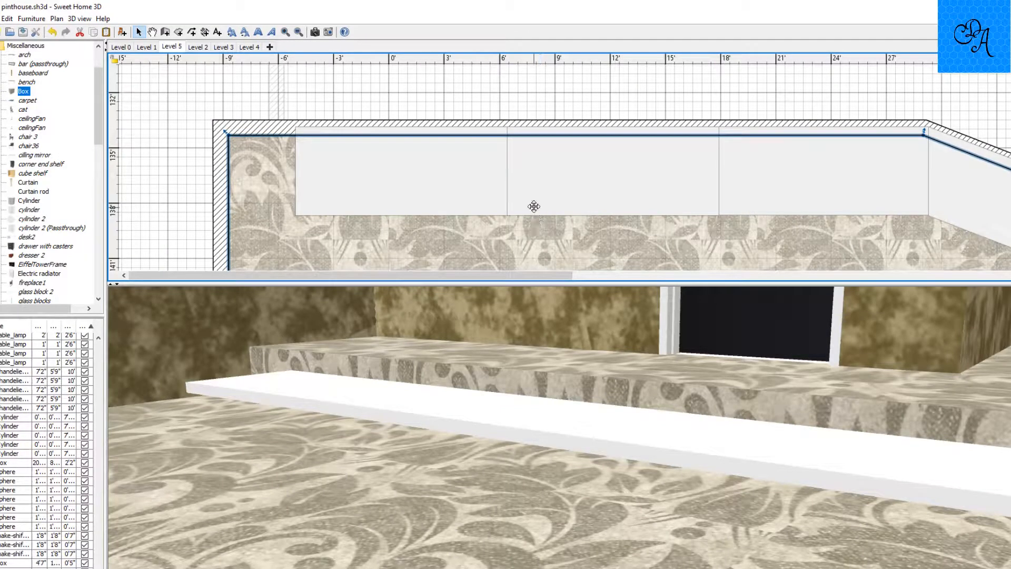
scroll(464, 180, "down", 3)
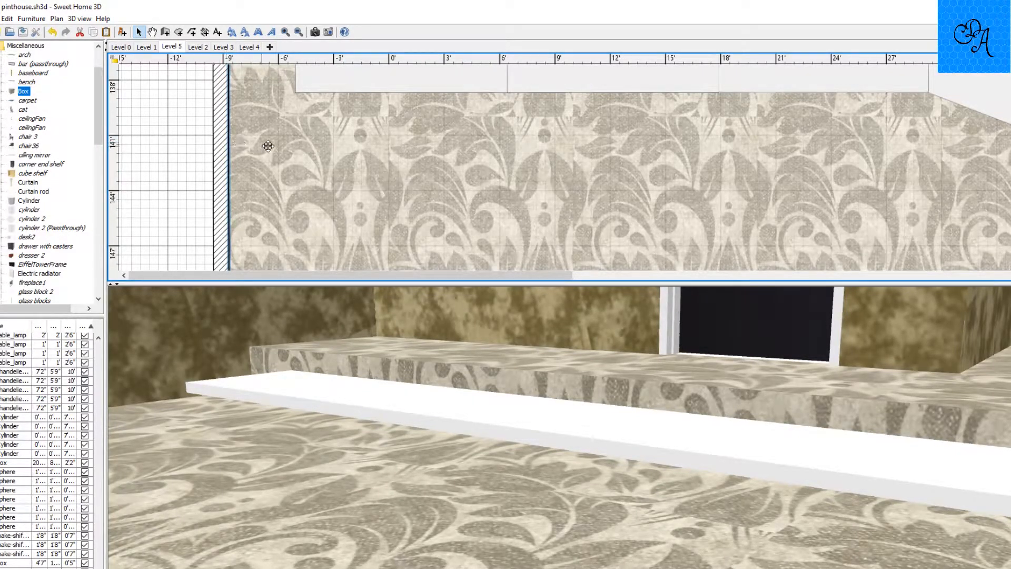
scroll(408, 127, "up", 3)
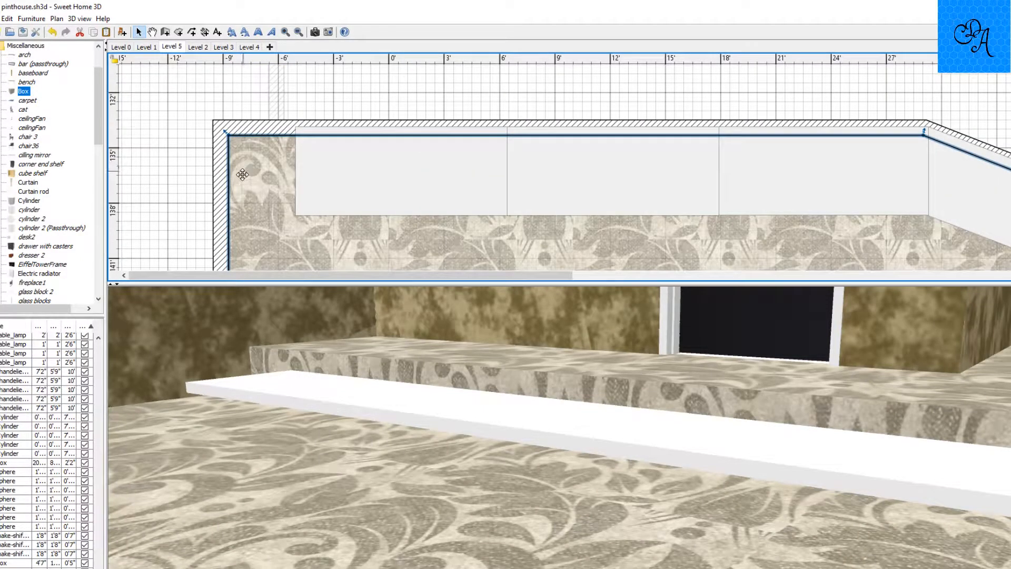
left_click(163, 191)
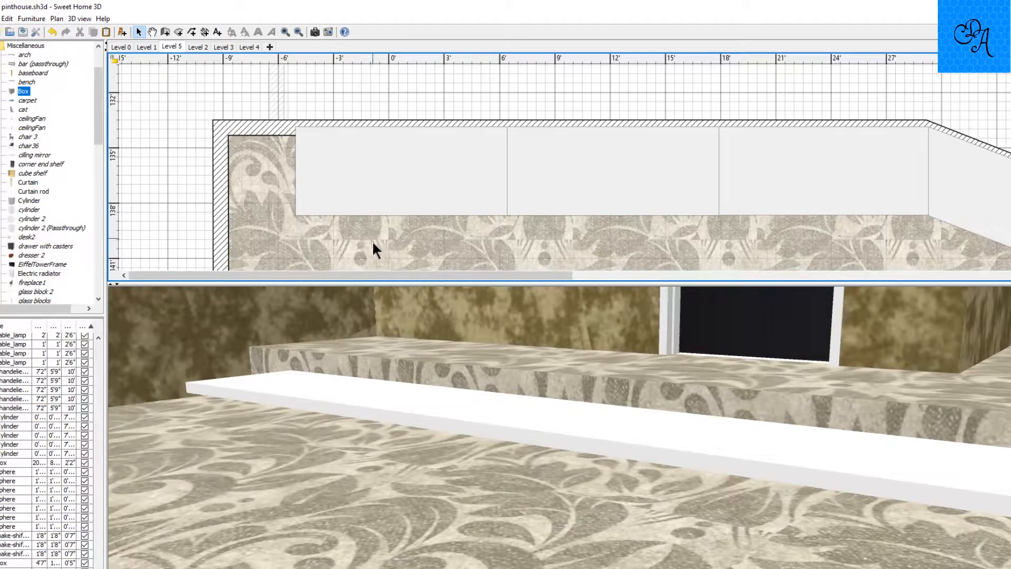
left_click_drag(432, 377, 333, 366)
key("Down")
key("Down")
key("Down")
key("Down")
key("Left")
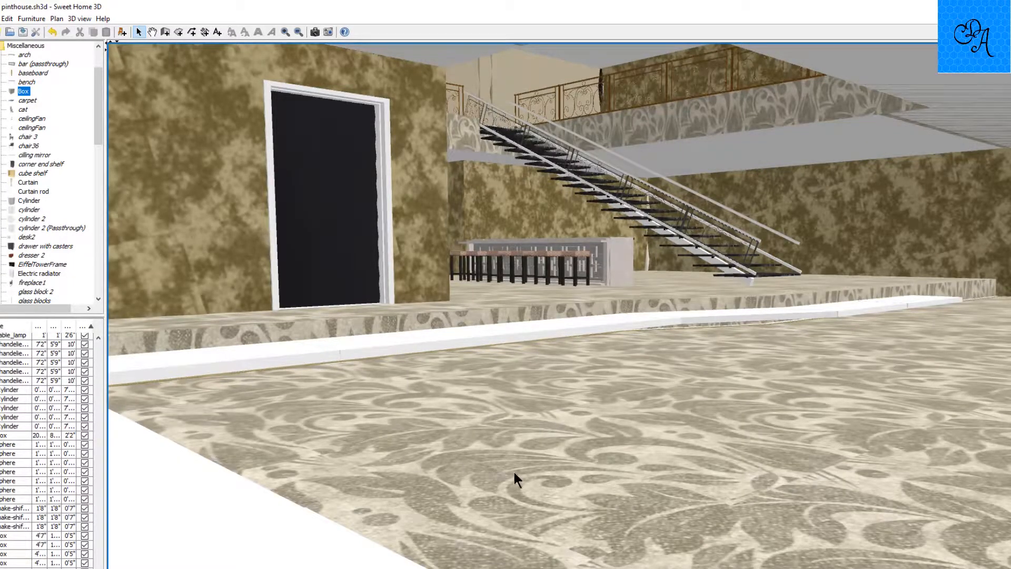
left_click_drag(578, 303, 627, 307)
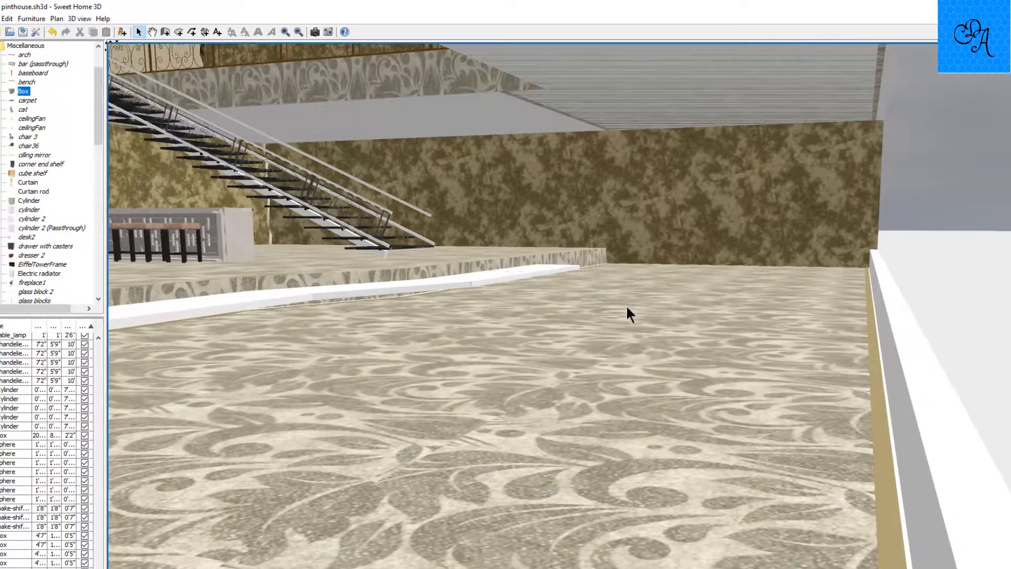
scroll(622, 303, "down", 3)
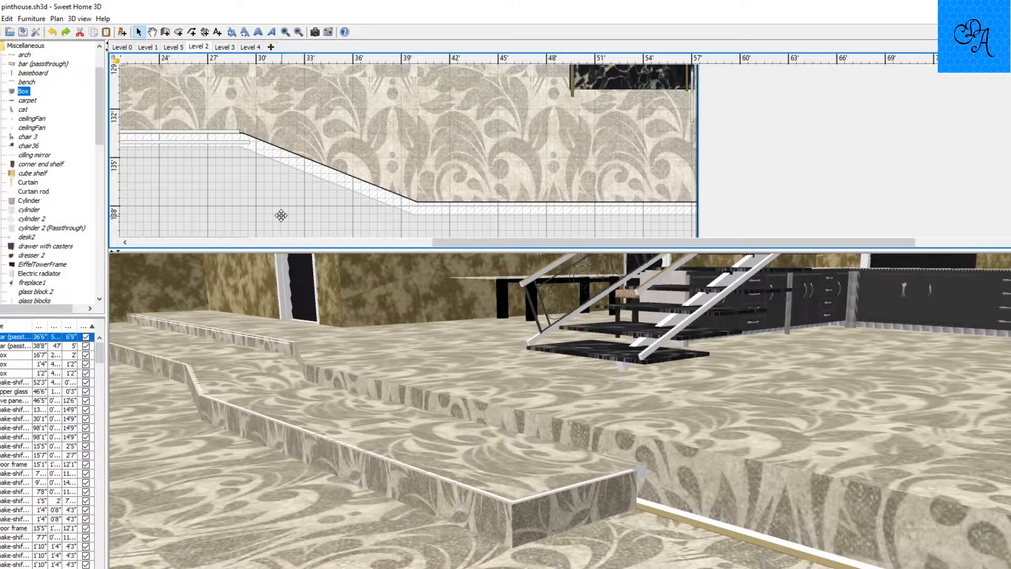
Move the long slab away from the raised floor's straight edge into the empty area beside it on the Level 2 plan
left_click(331, 242)
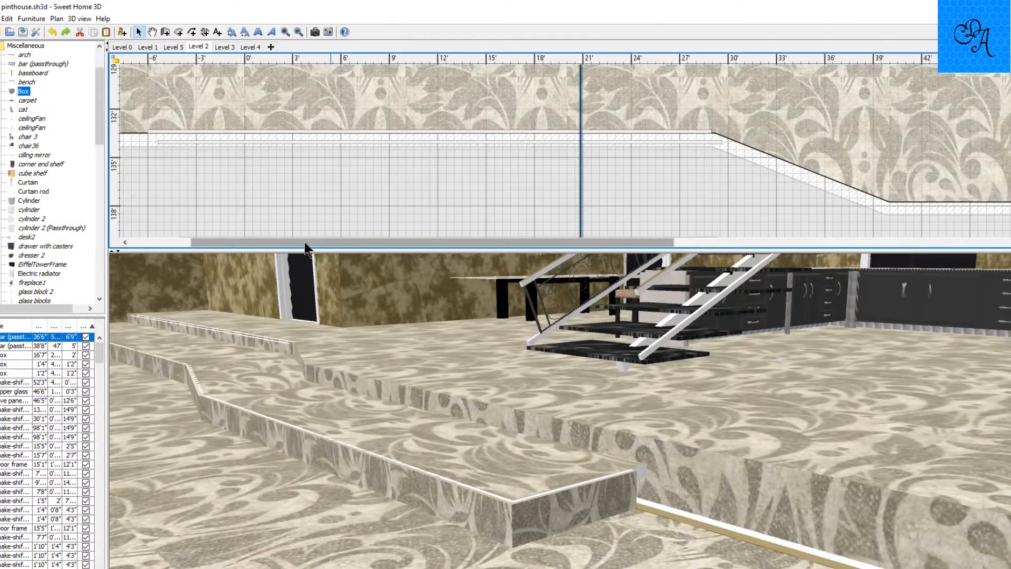
scroll(272, 177, "up", 4)
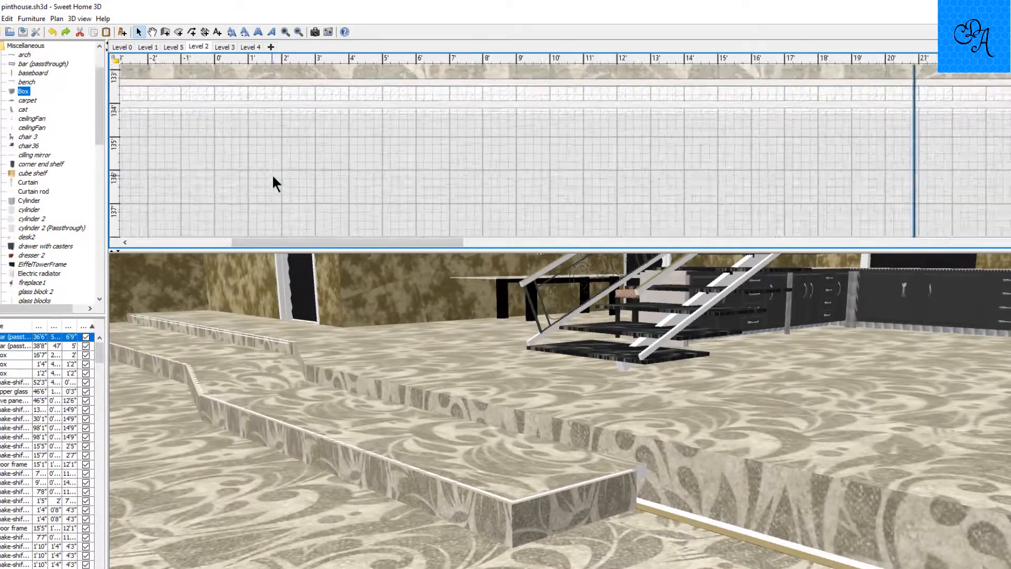
scroll(274, 178, "up", 3)
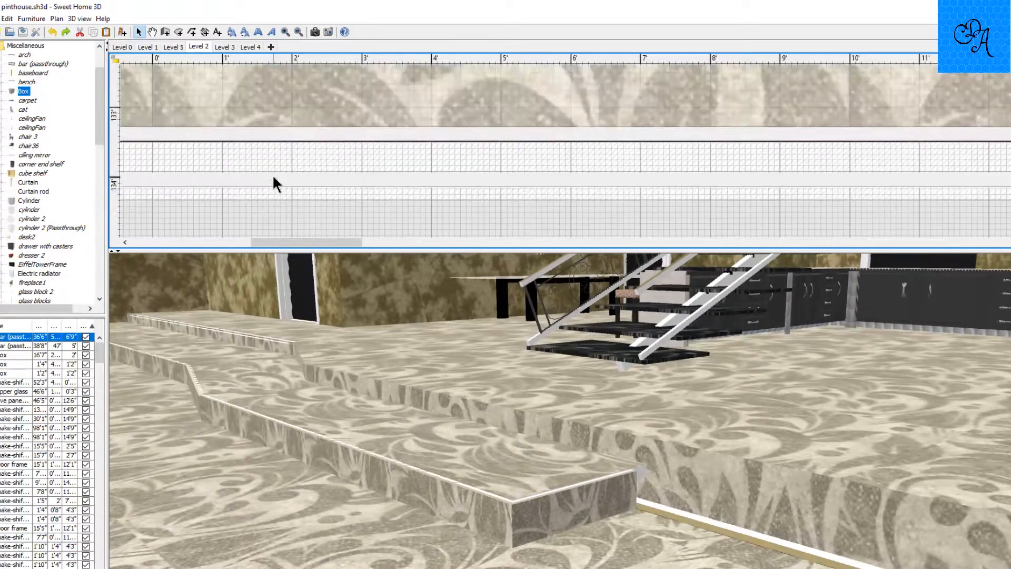
left_click(318, 183)
left_click_drag(317, 183, 783, 93)
scroll(783, 95, "down", 3)
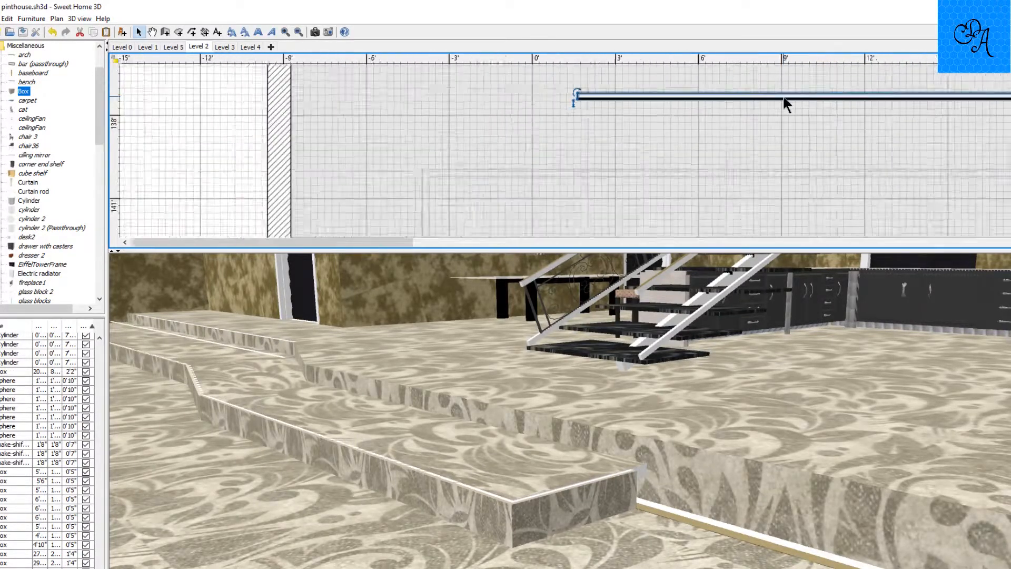
scroll(783, 96, "down", 5)
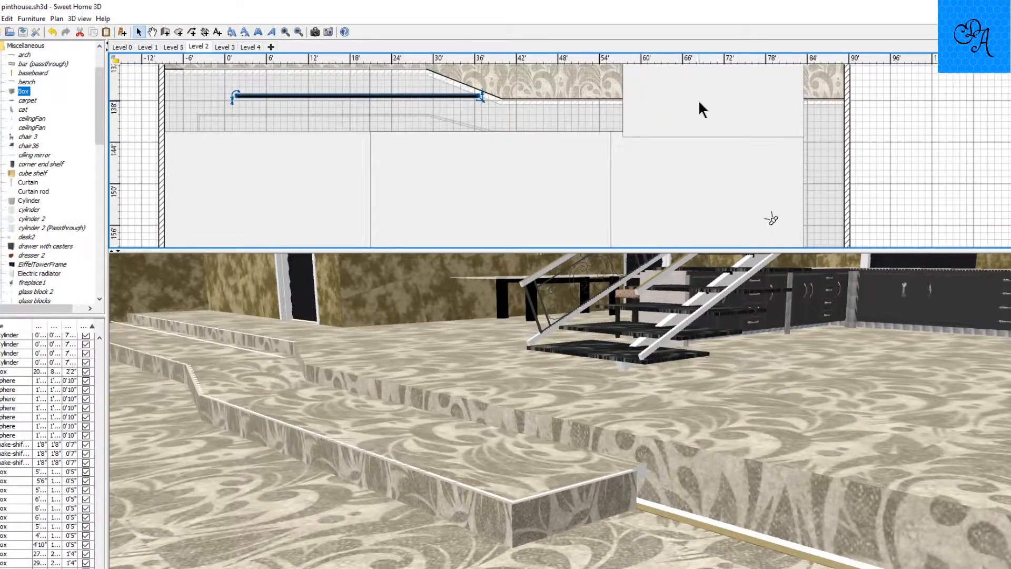
scroll(699, 100, "up", 3)
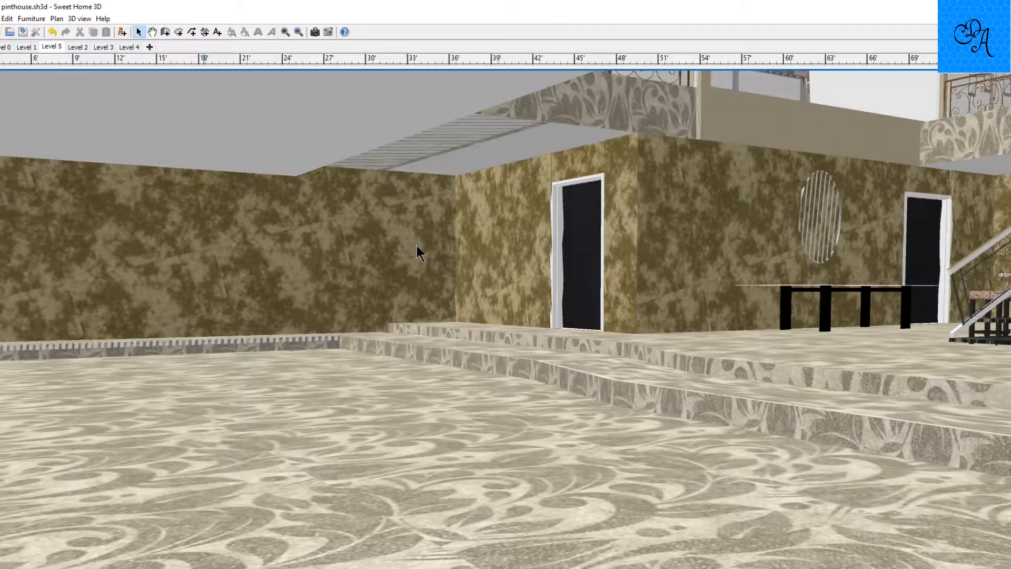
Inspect the two floor steps and the raised floor in the enlarged 3D view
left_click_drag(453, 265, 444, 263)
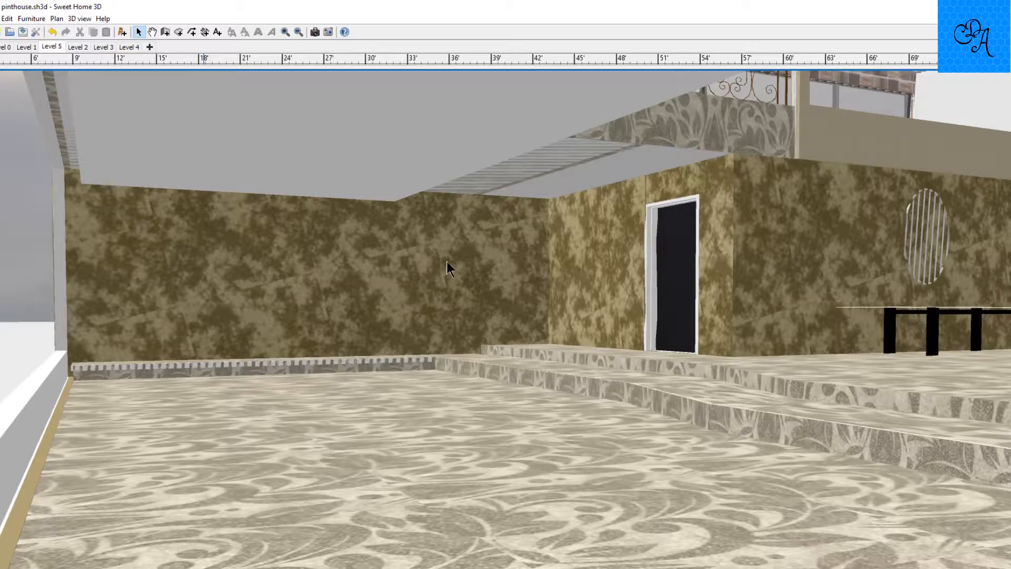
left_click_drag(446, 264, 507, 275)
scroll(509, 283, "up", 5)
scroll(509, 282, "up", 2)
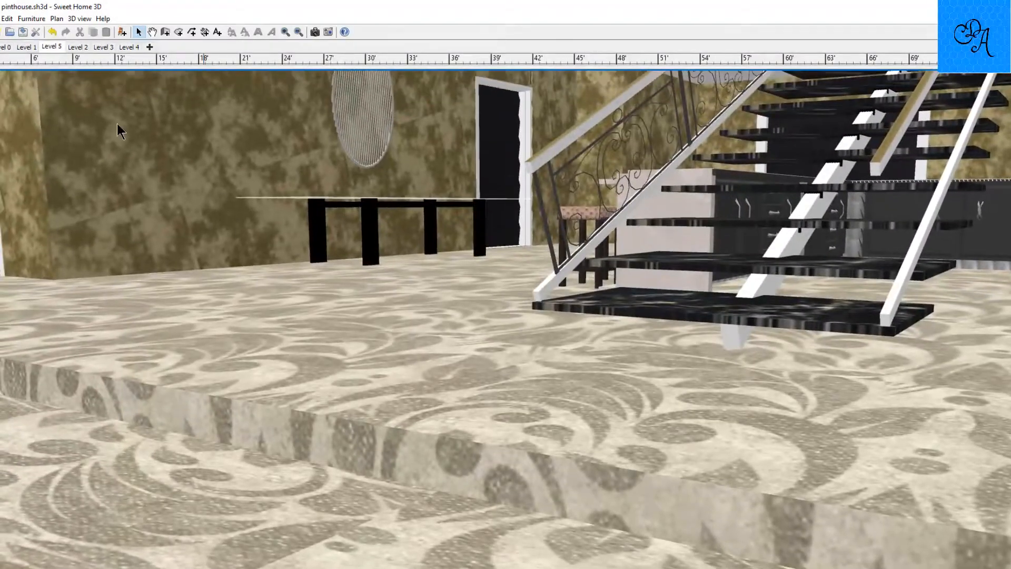
Switch to Level 2 and walk through the 3D view to examine the step edges around the staircase, doorway and side wall
left_click(76, 47)
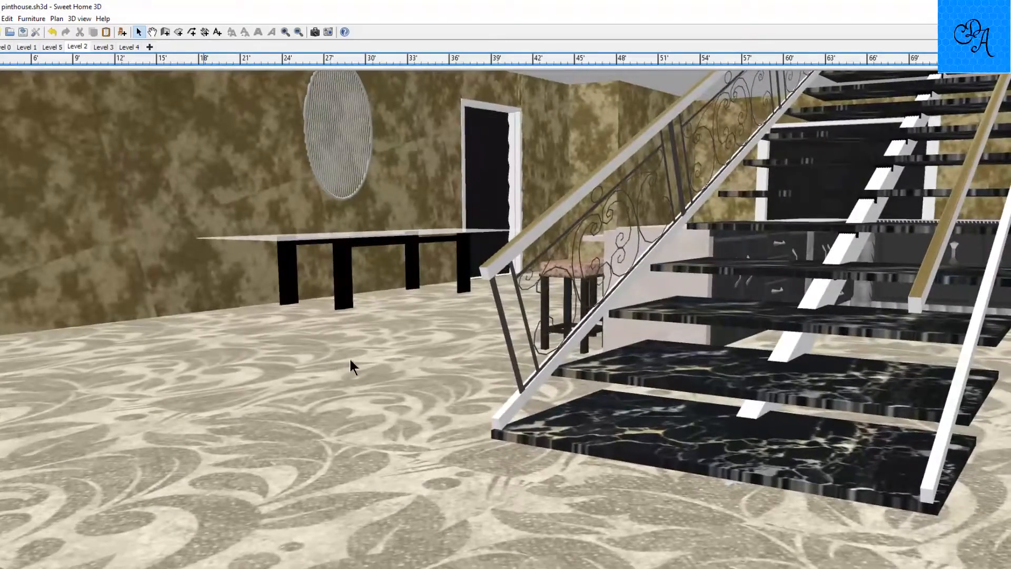
left_click_drag(349, 358, 614, 297)
scroll(325, 349, "up", 6)
left_click_drag(544, 296, 330, 270)
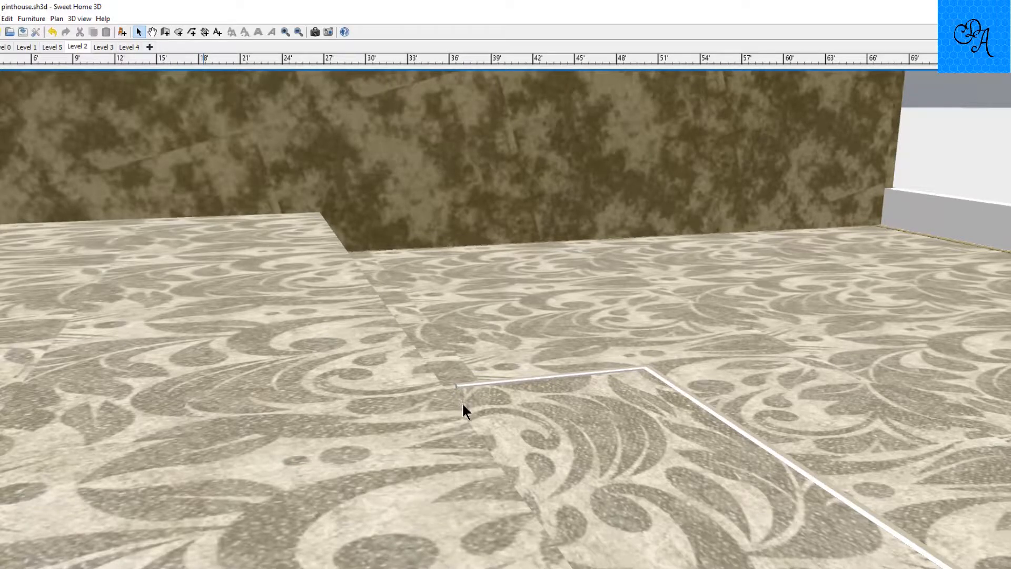
left_click_drag(359, 245, 574, 224)
left_click_drag(513, 223, 567, 219)
scroll(566, 218, "up", 15)
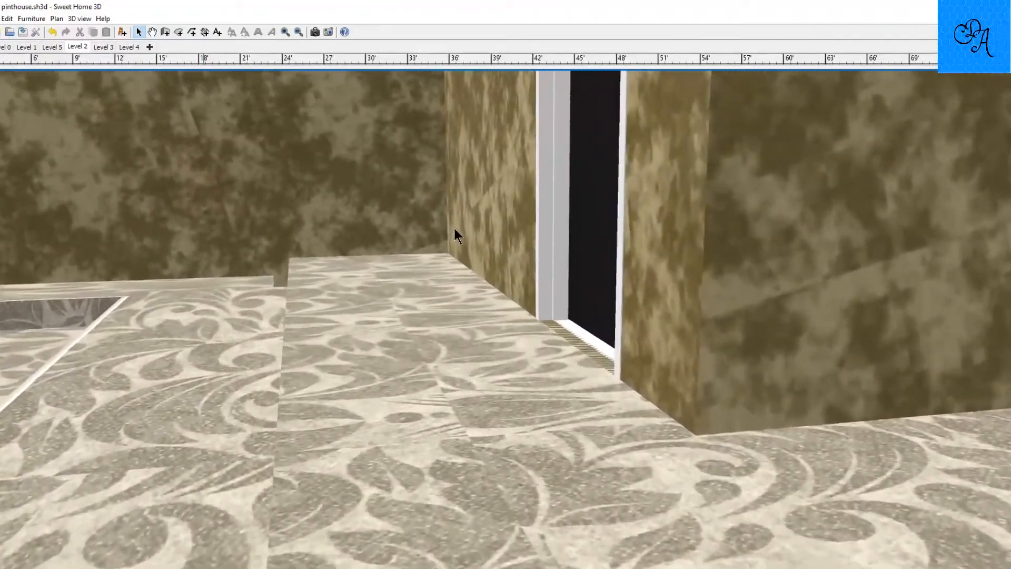
scroll(455, 238, "up", 15)
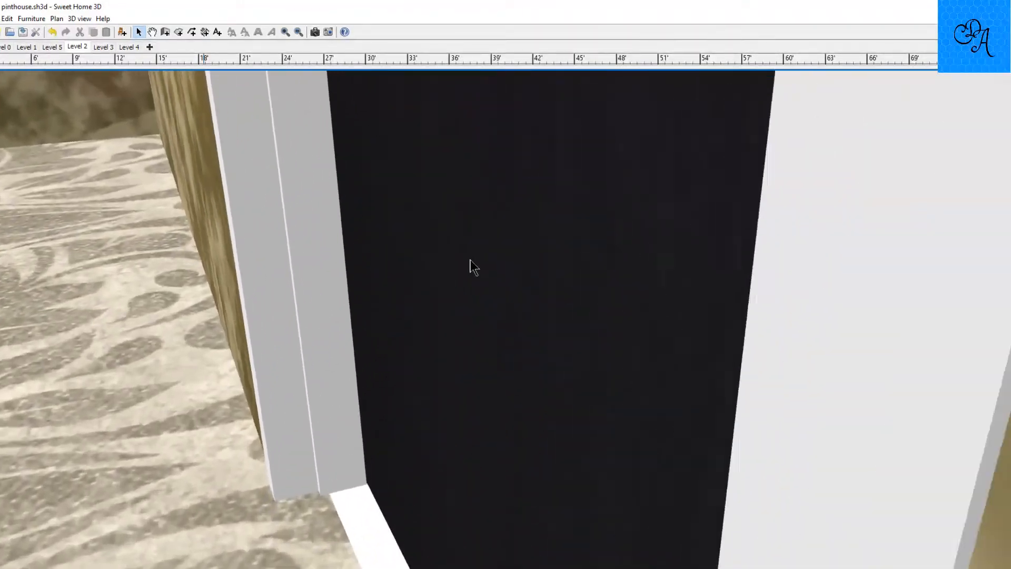
mouse_move(470, 260)
left_mouse_down()
mouse_move(210, 267)
mouse_move(315, 278)
mouse_move(467, 251)
left_mouse_up()
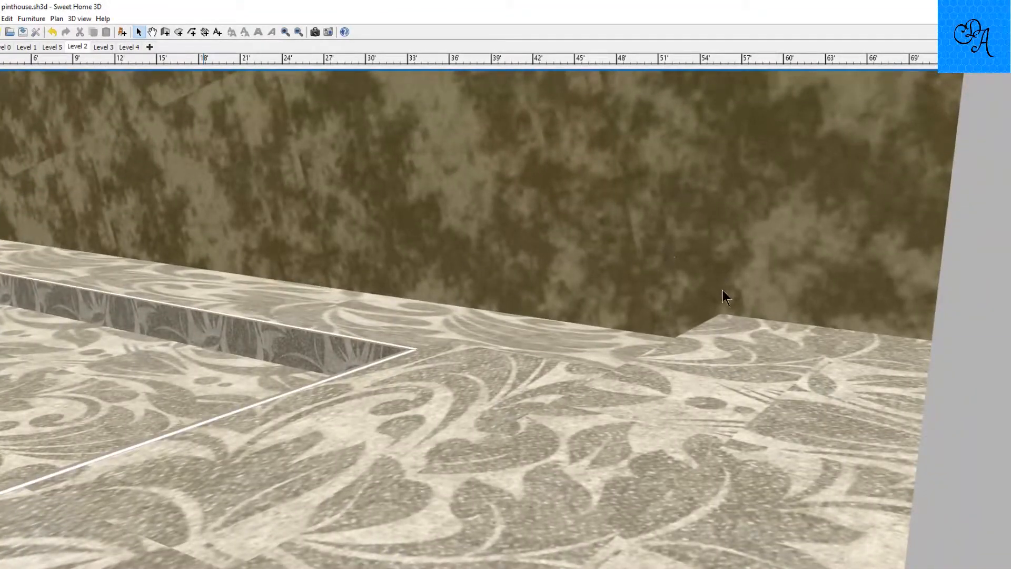
left_click_drag(596, 435, 387, 432)
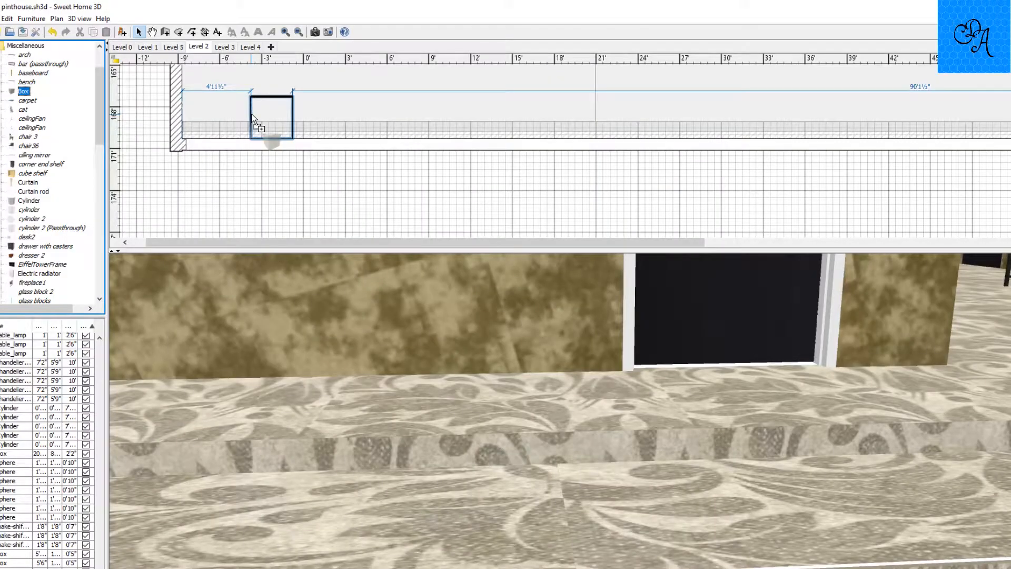
Add a Box from the catalog to the Level 2 plan, placing it on the raised floor beside the straight edge near the side wall
left_click_drag(258, 122, 251, 114)
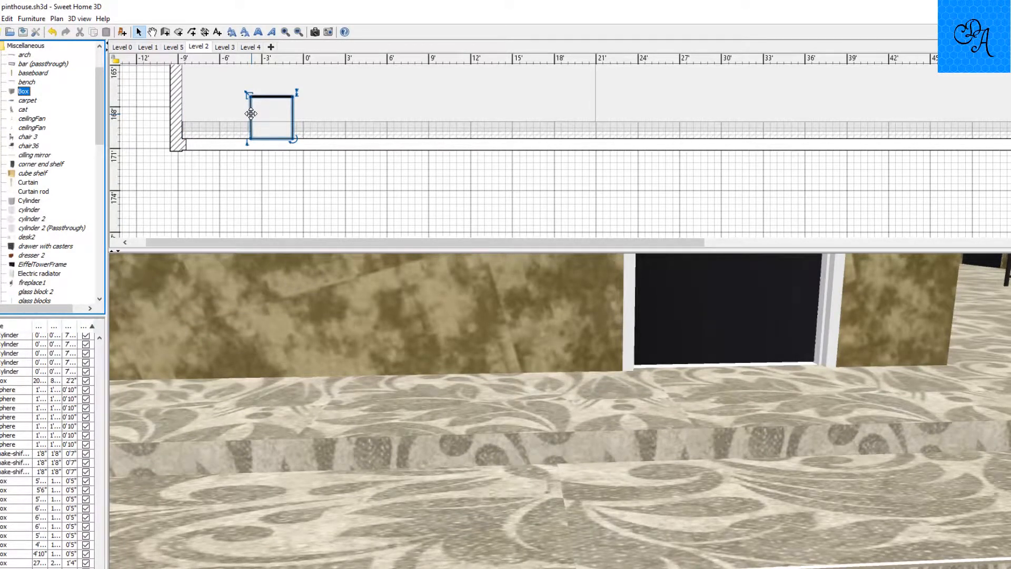
scroll(261, 106, "up", 10)
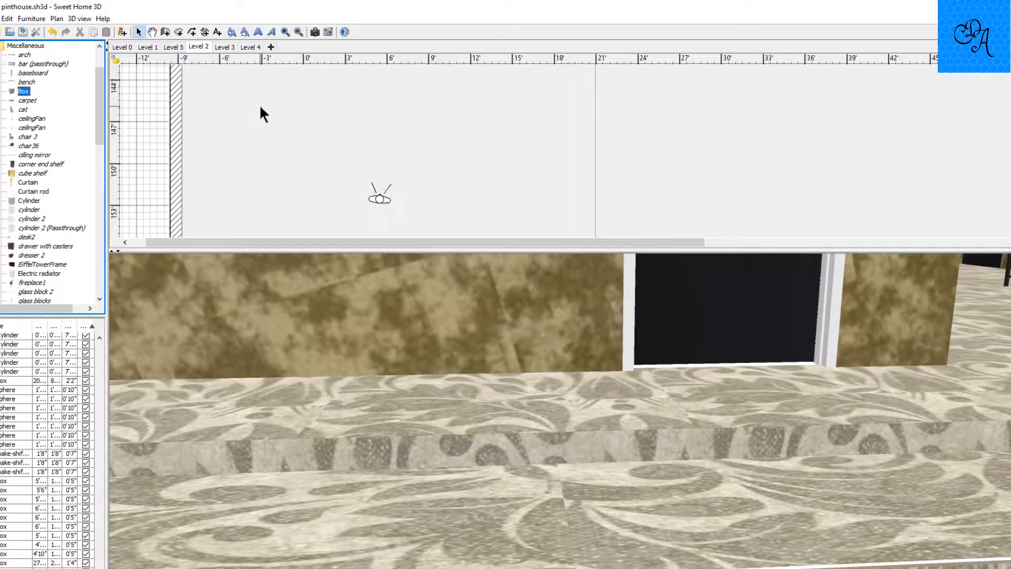
scroll(259, 105, "down", 1)
scroll(259, 104, "up", 2)
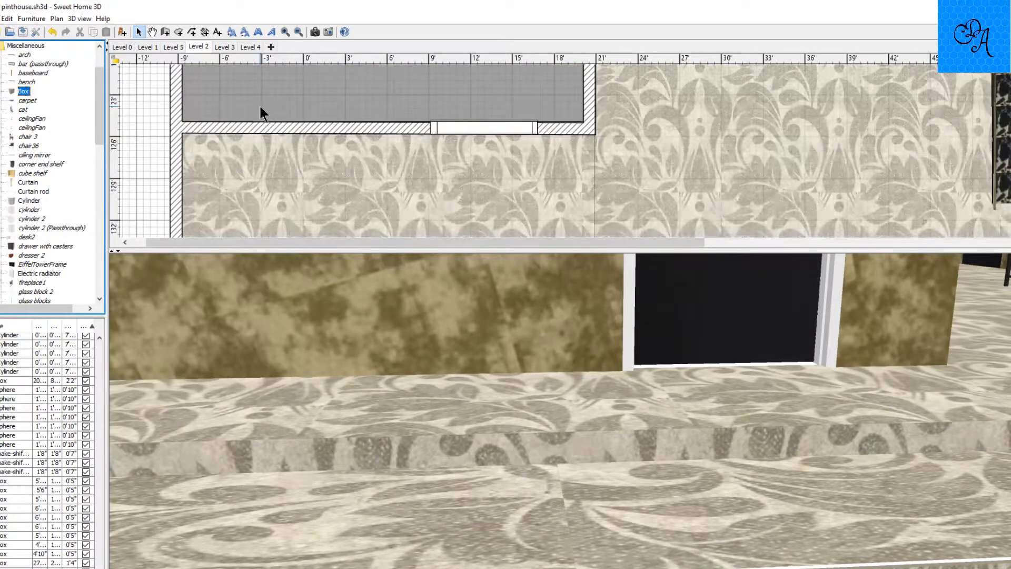
scroll(259, 105, "down", 2)
scroll(259, 104, "down", 12)
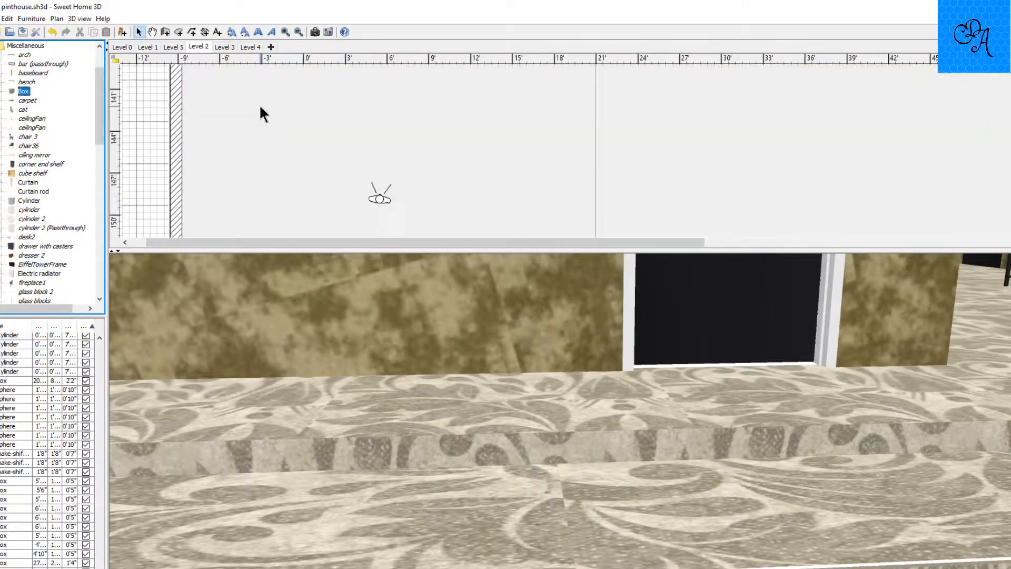
scroll(260, 112, "up", 6)
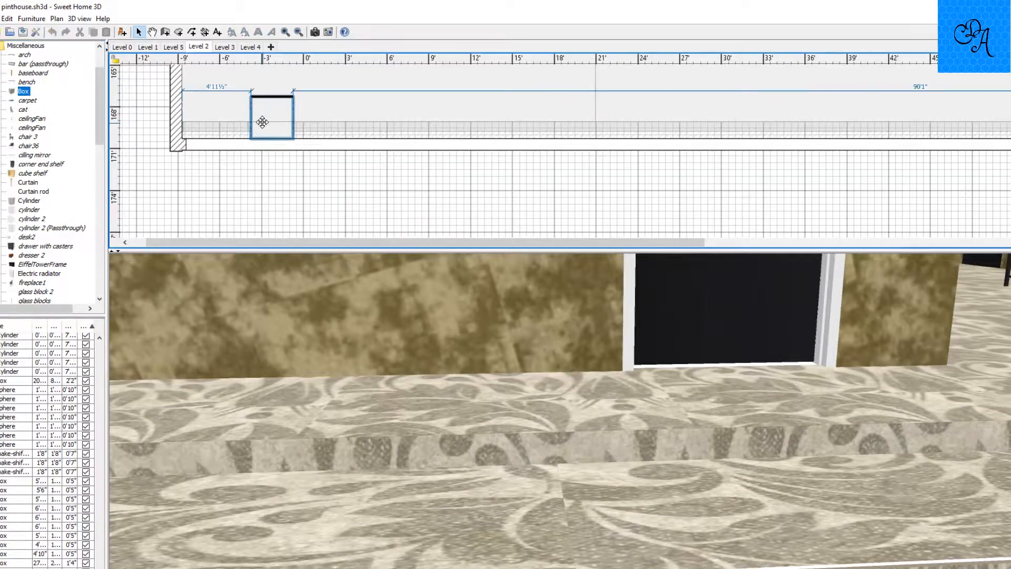
scroll(263, 118, "up", 6)
left_click_drag(262, 118, 249, 123)
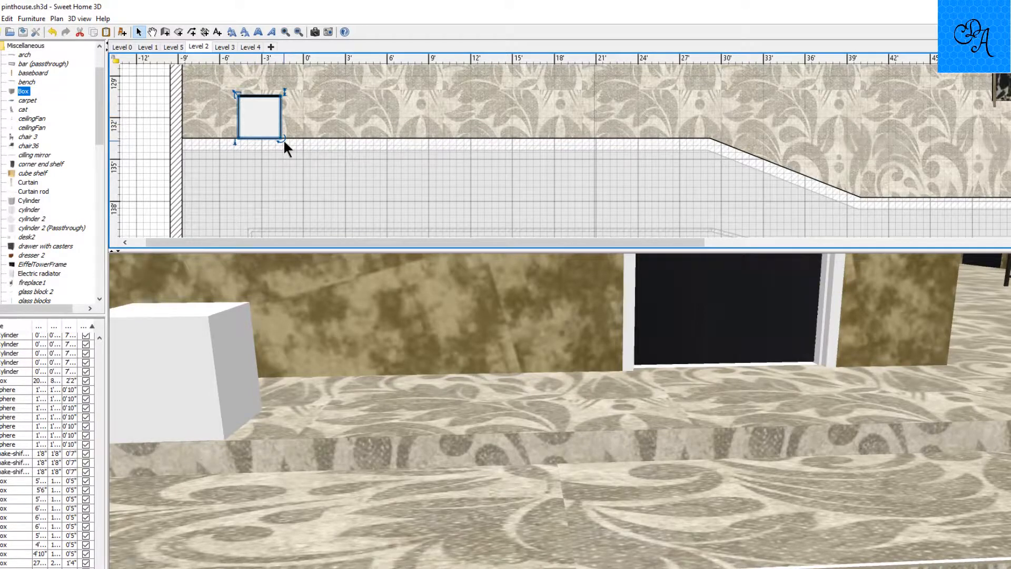
Rotate the new box by 180°, flatten it into a thin slab about 9 inches deep, and raise its height by one increment
left_click_drag(281, 138, 221, 80)
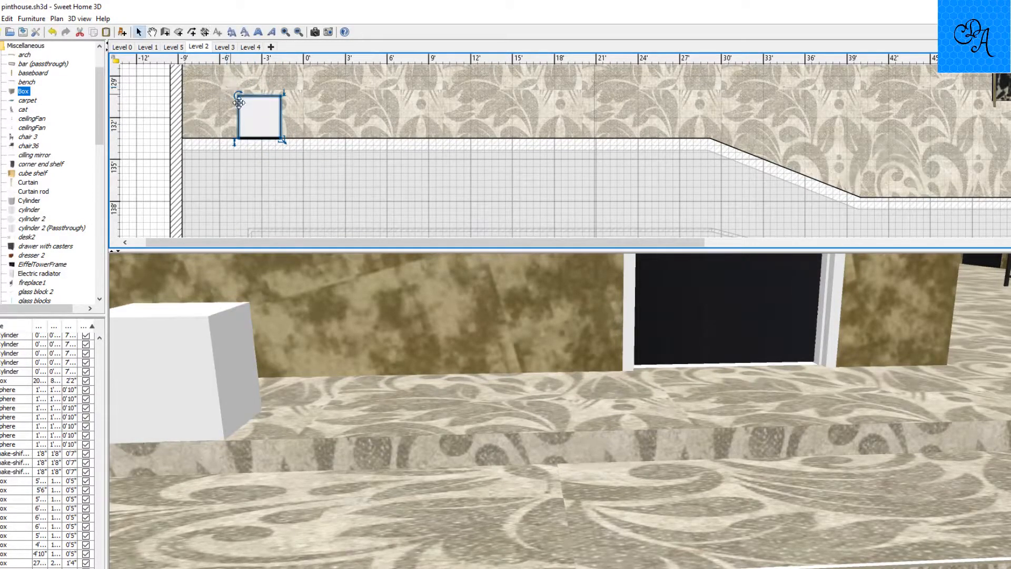
left_click_drag(281, 138, 243, 147)
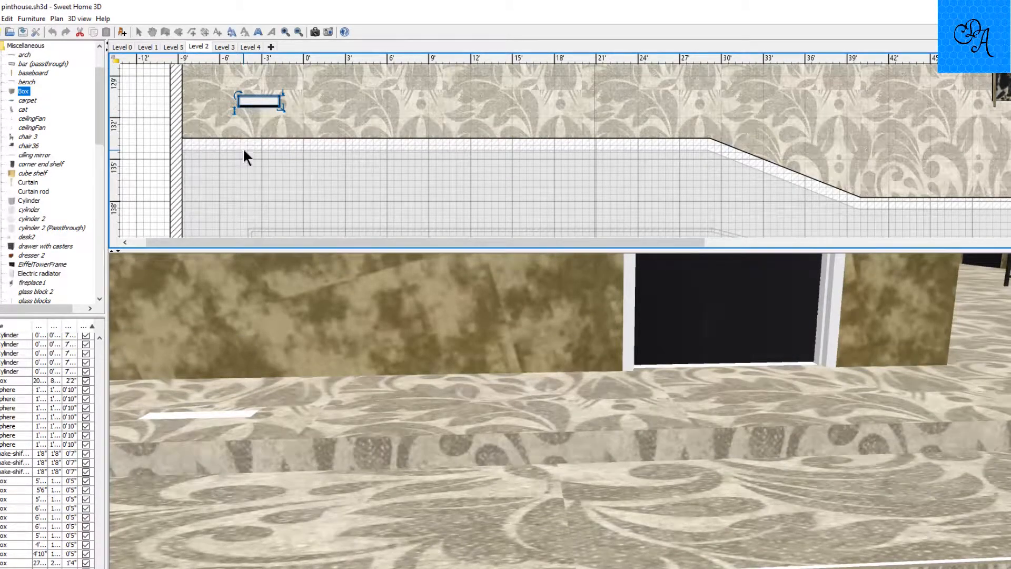
double_click(261, 101)
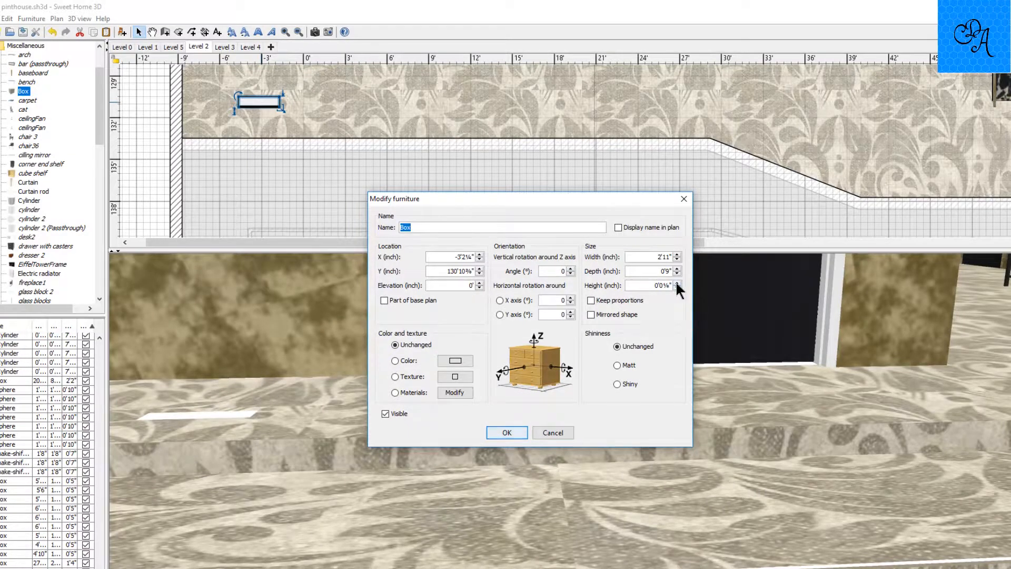
left_click(677, 282)
key("Return")
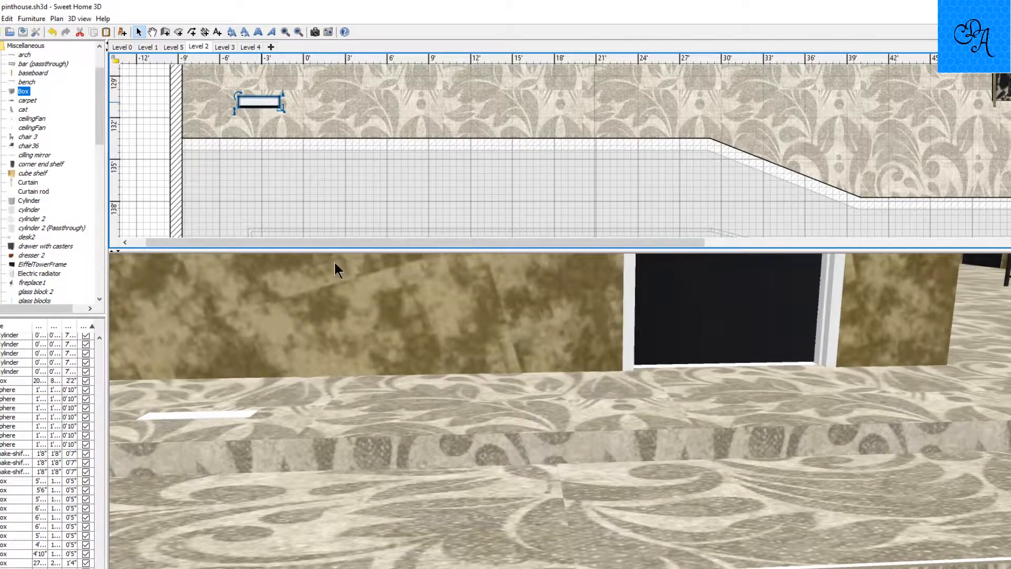
Move the flat slab close to the straight edge near the side wall and reduce its depth to about 4 inches
left_click(163, 205)
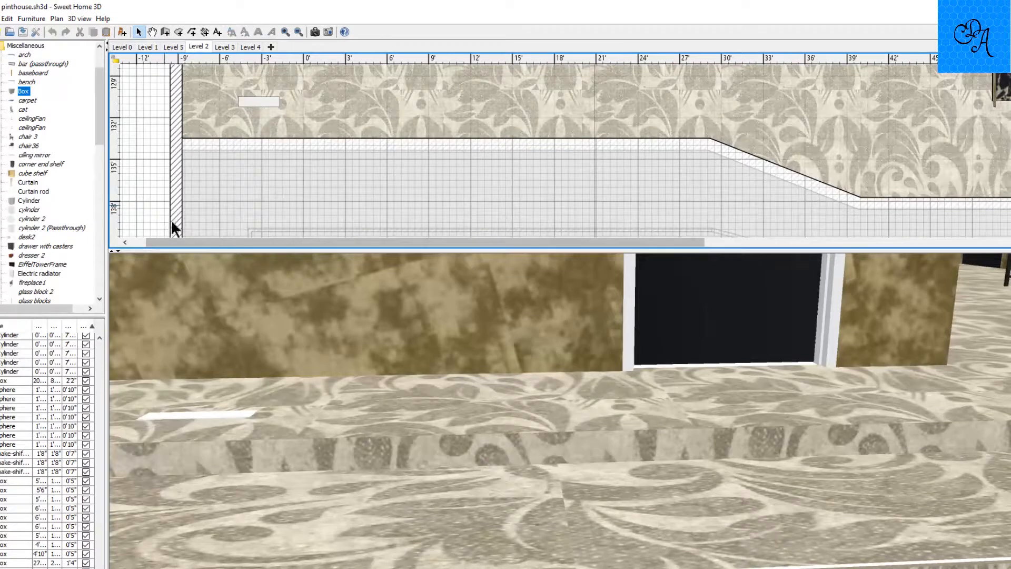
left_click_drag(438, 366, 422, 390)
key("Up")
scroll(422, 391, "down", 8)
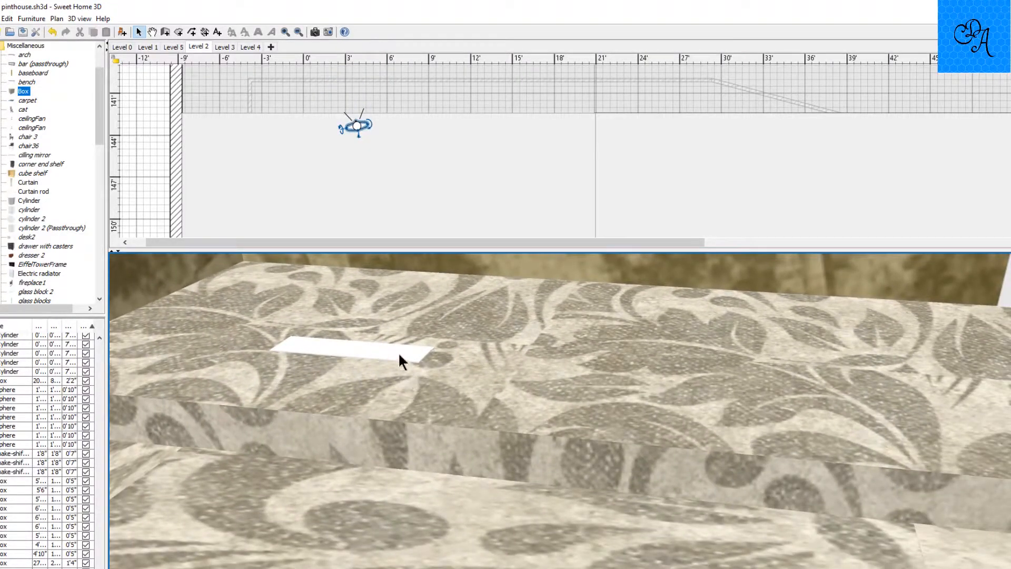
scroll(393, 194, "up", 5)
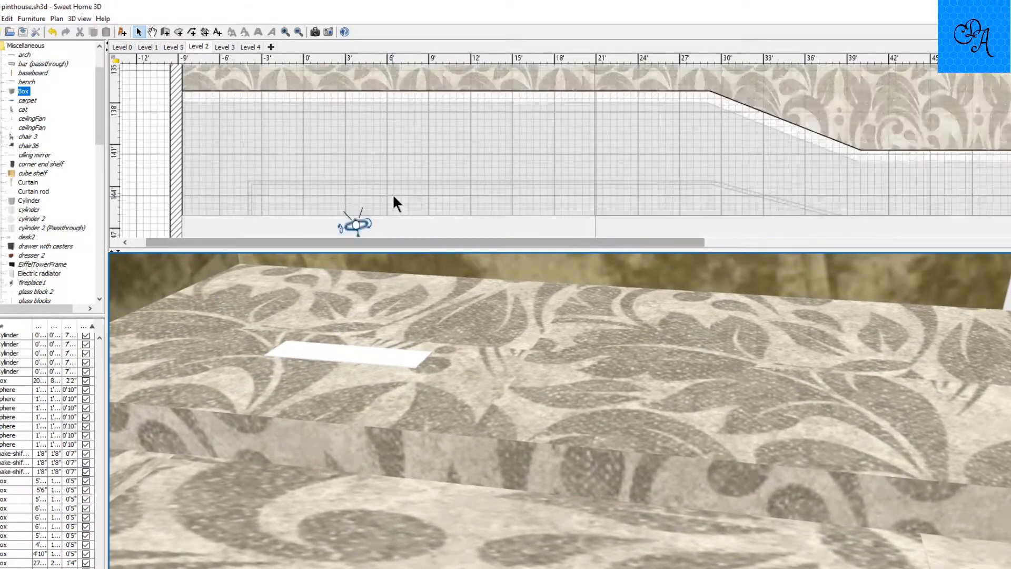
scroll(343, 190, "down", 2)
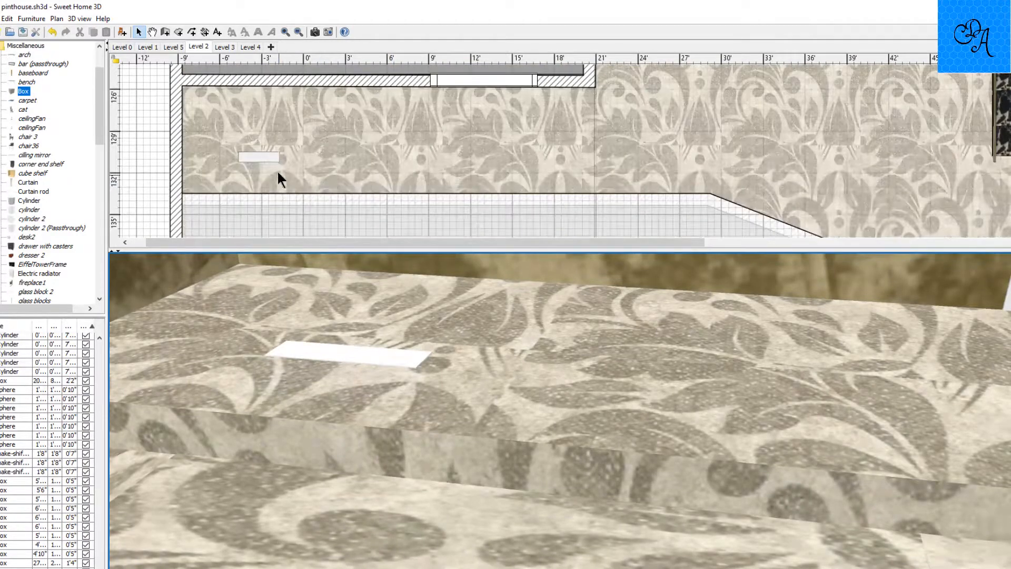
left_click(266, 157)
left_click_drag(264, 156, 242, 182)
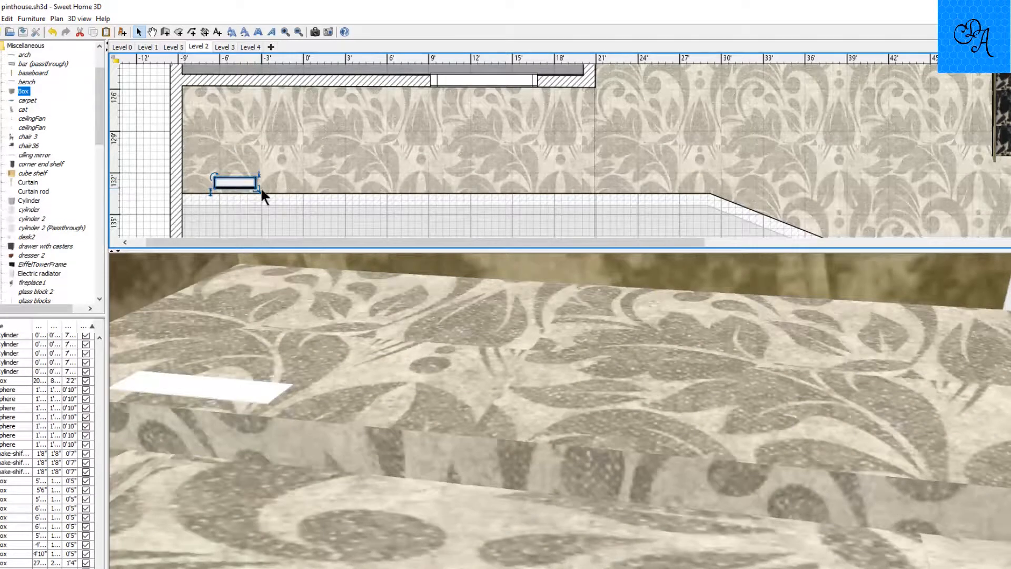
left_click_drag(256, 187, 256, 182)
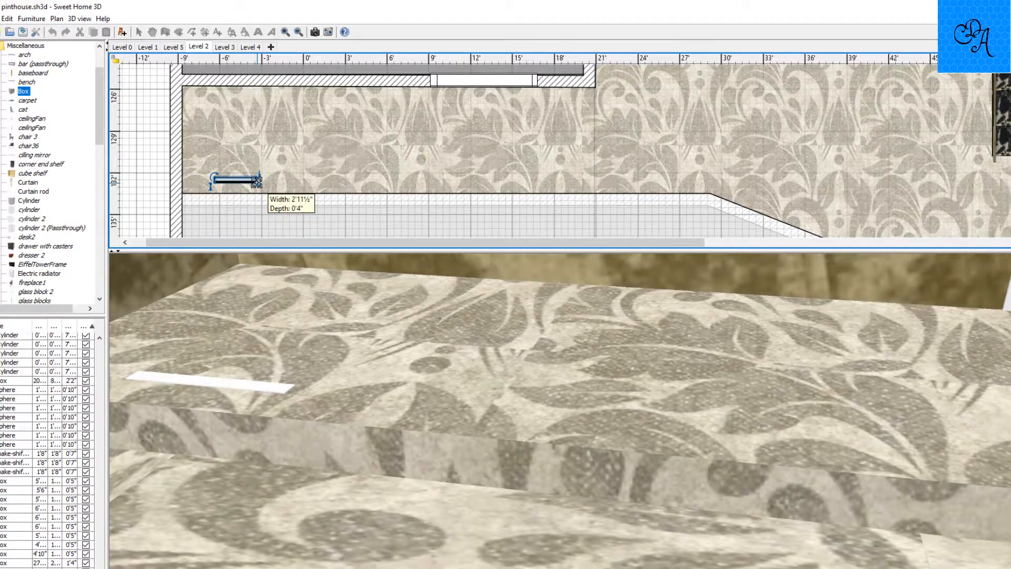
Nudge the narrow slab toward the raised floor's straight edge and slightly away from the side wall
key("Down")
key("Down")
key("Down")
key("Down")
key("Down")
key("Down")
key("Down")
key("Down")
key("Down")
key("Down")
key("Down")
key("Down")
key("Down")
key("Down")
key("Down")
key("Right")
key("Right")
key("Right")
key("Right")
key("Right")
key("Right")
key("Right")
key("Right")
key("Right")
key("Right")
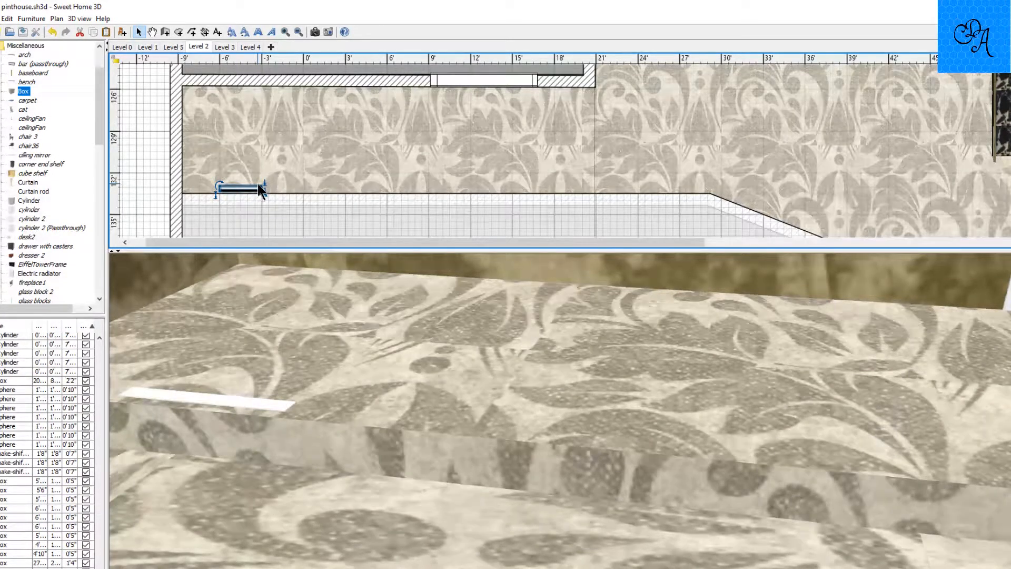
Stretch the slab along the straight edge to the corner where the diagonal begins, nudging it closer to the edge
left_click_drag(263, 191, 709, 188)
key("Down")
key("Down")
key("Down")
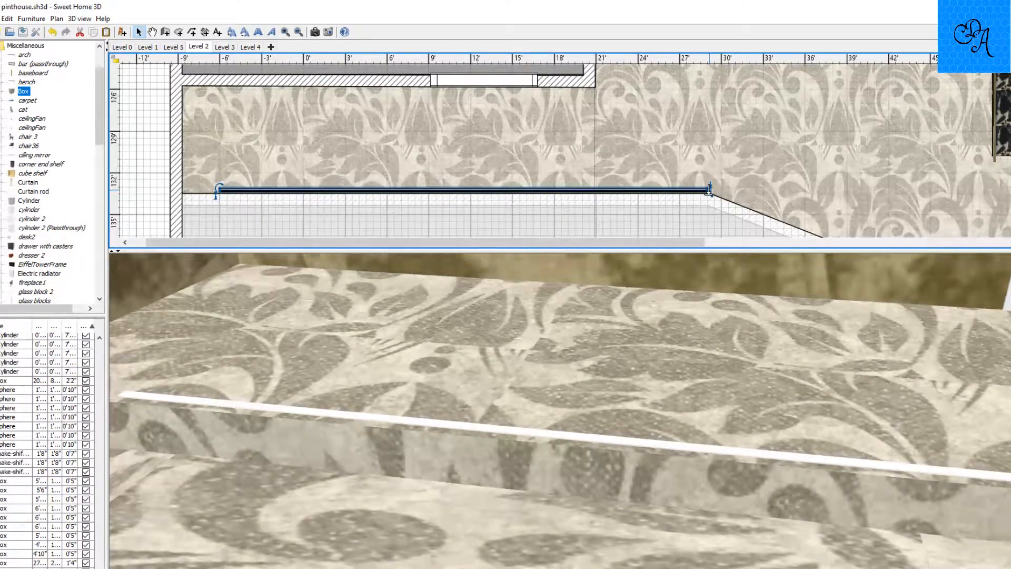
key("Down")
key("Down")
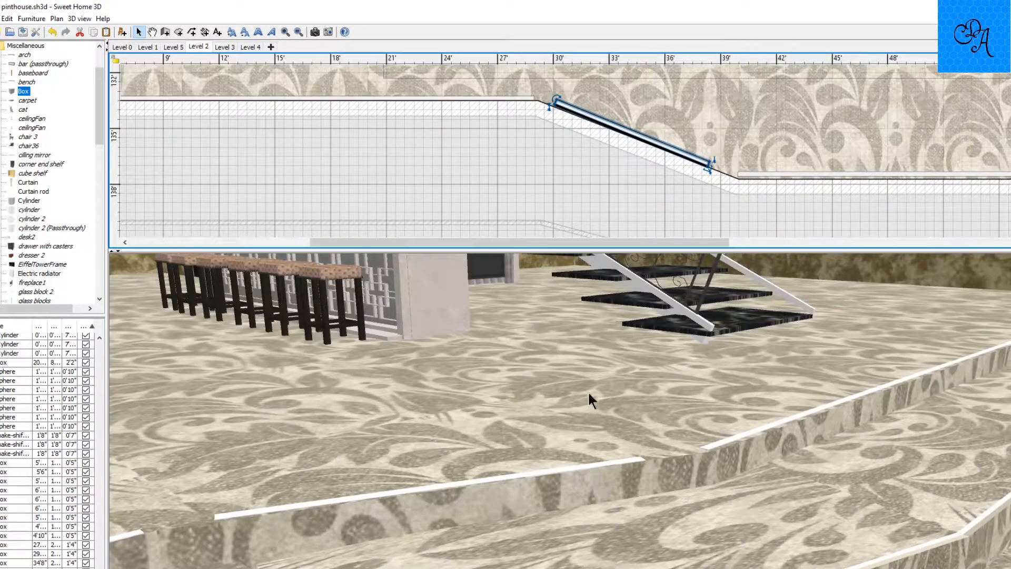
Nudge the diagonal strip horizontally along the raised floor toward the corner where the second straight edge begins
key("Right")
key("Right")
key("Right")
key("Right")
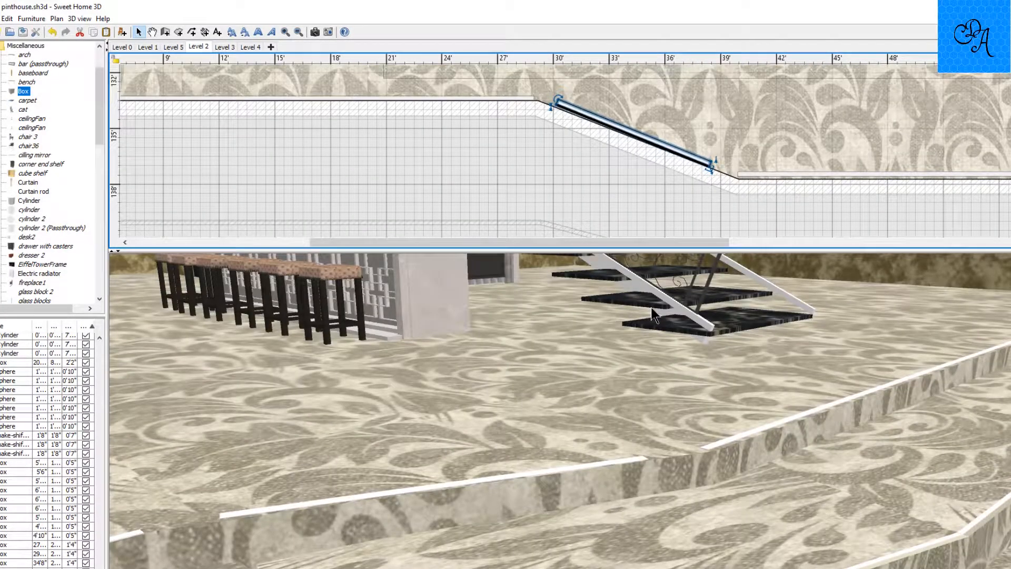
key("Right")
key("Right")
key("Right")
key("Right")
key("Right")
key("Right")
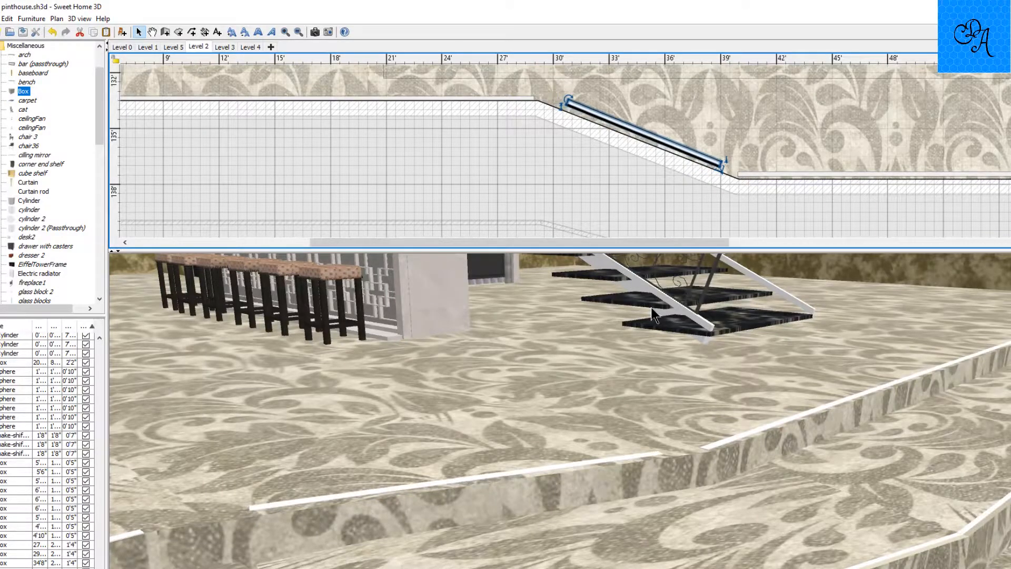
Fine-tune the diagonal strip's position in small increments so its outer side lines up with the raised floor's diagonal edge
key("Down")
key("Down")
key("Down")
key("Down")
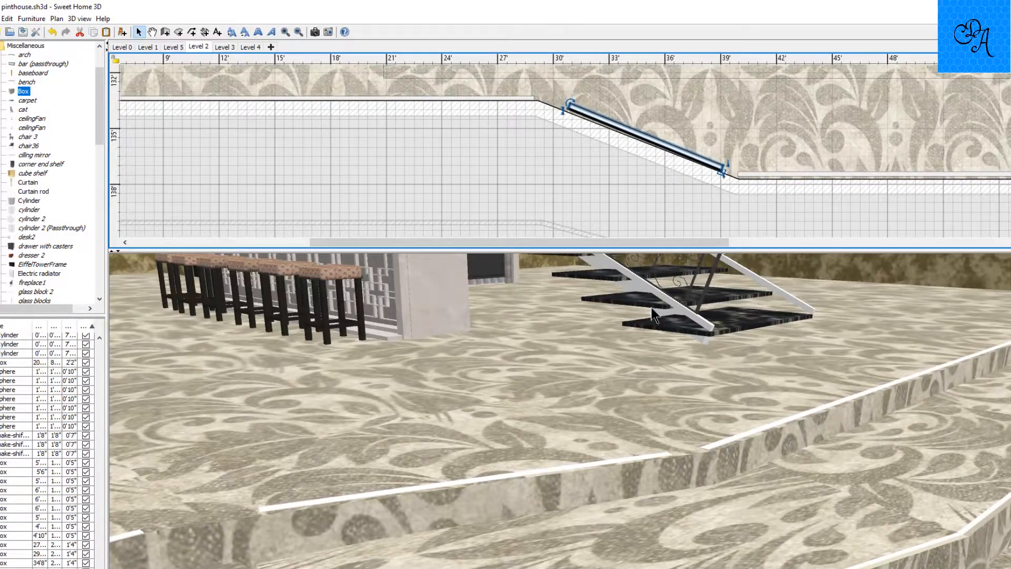
key("Right")
key("Right")
key("Right")
key("Right")
key("Down")
key("Down")
key("Down")
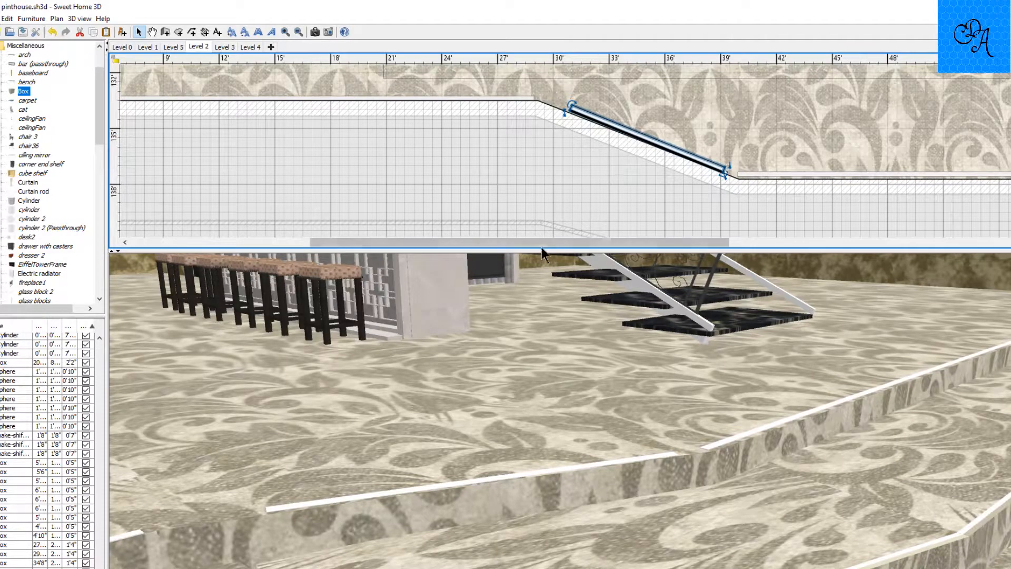
Check the diagonal strip up close in 3D, select it in the plan and adjust its end near the second straight edge
left_click(464, 372)
left_click_drag(464, 370, 447, 410)
scroll(454, 380, "up", 15)
scroll(444, 414, "down", 3)
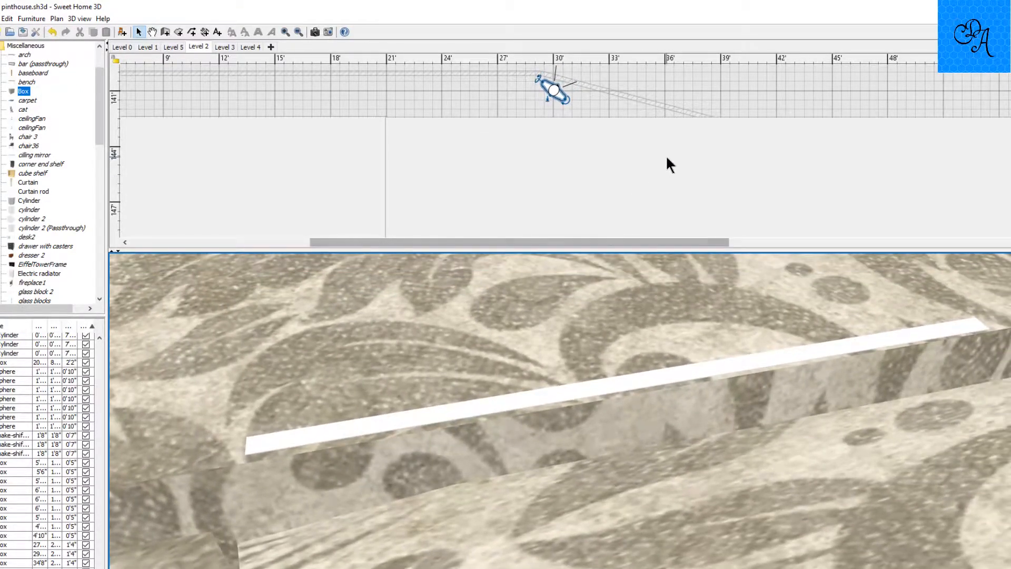
scroll(669, 163, "up", 5)
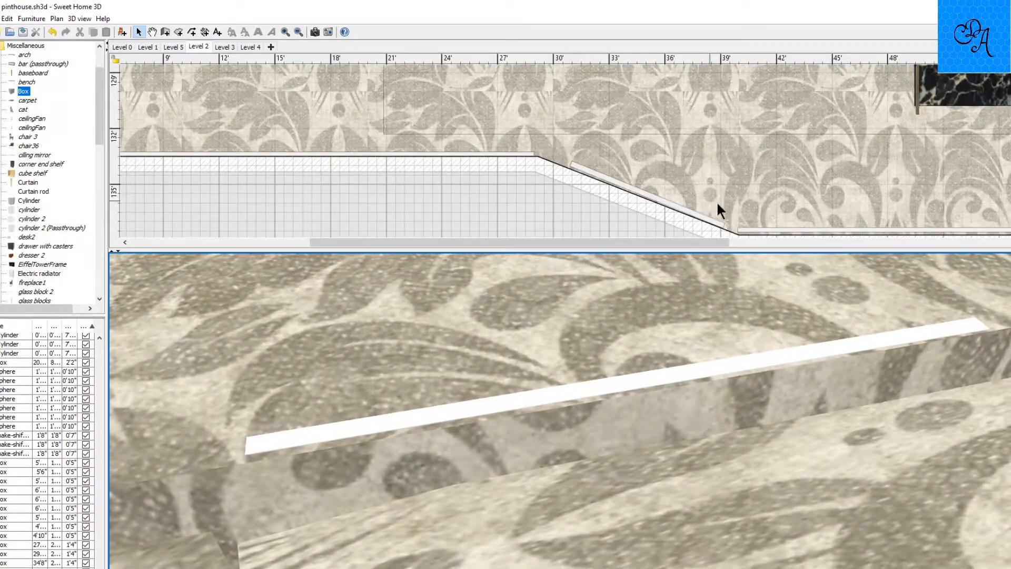
left_click(722, 223)
left_click_drag(722, 227, 708, 222)
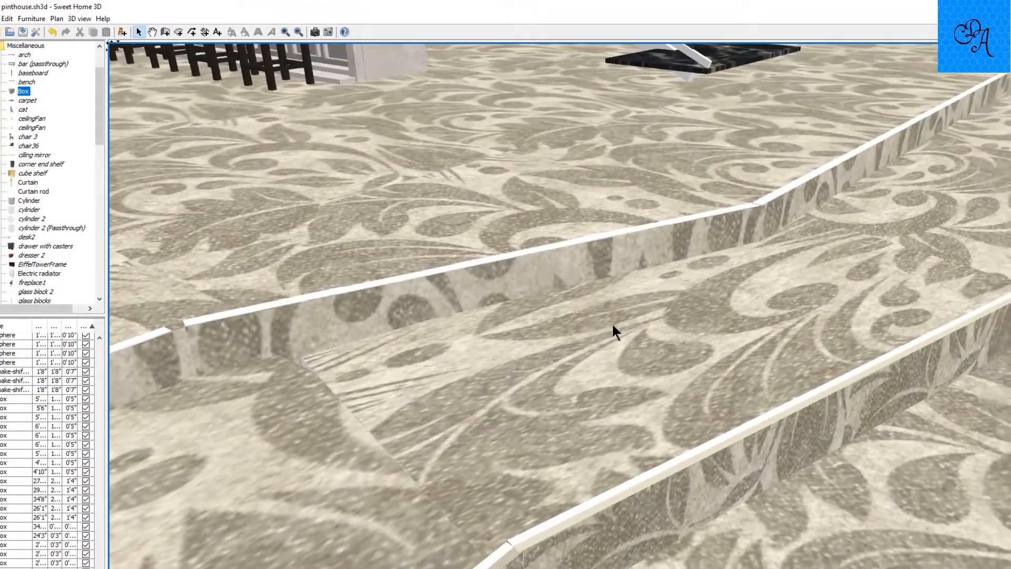
Examine the strips along both floor steps from several viewpoints in the 3D view
mouse_move(611, 322)
left_mouse_down()
mouse_move(620, 322)
mouse_move(607, 313)
left_mouse_up()
scroll(611, 314, "down", 3)
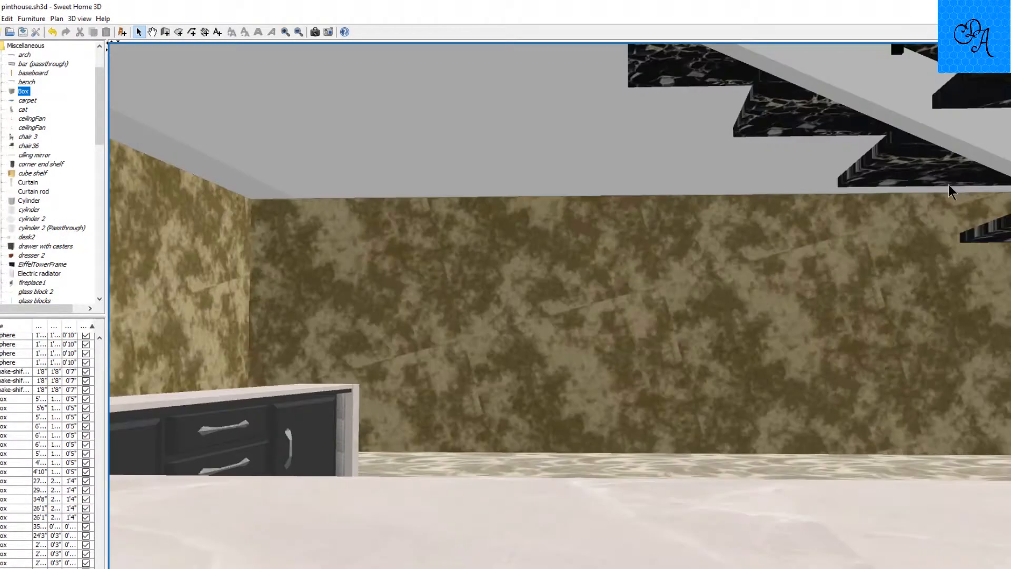
left_click_drag(792, 220, 1010, 295)
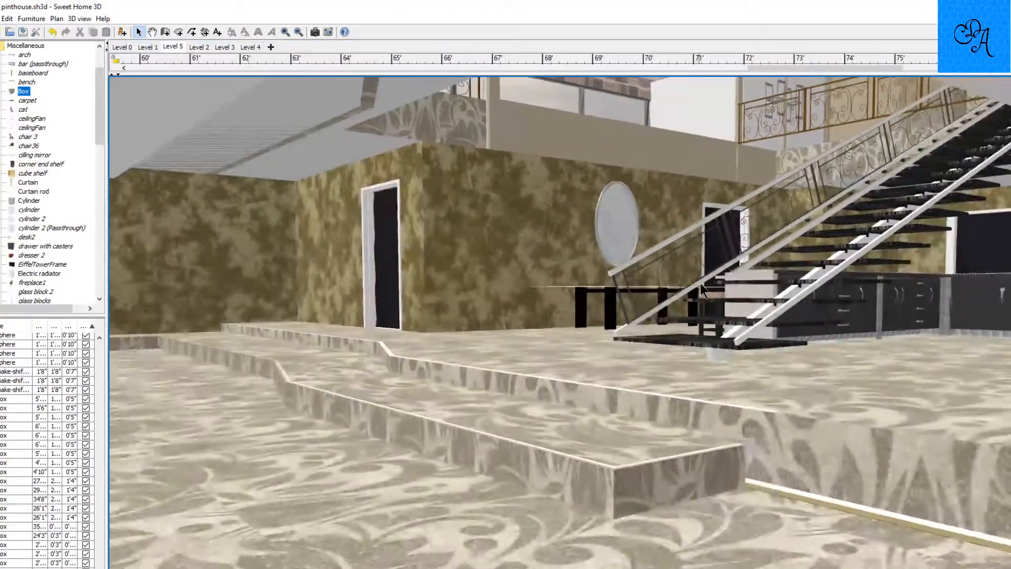
left_click_drag(700, 283, 712, 197)
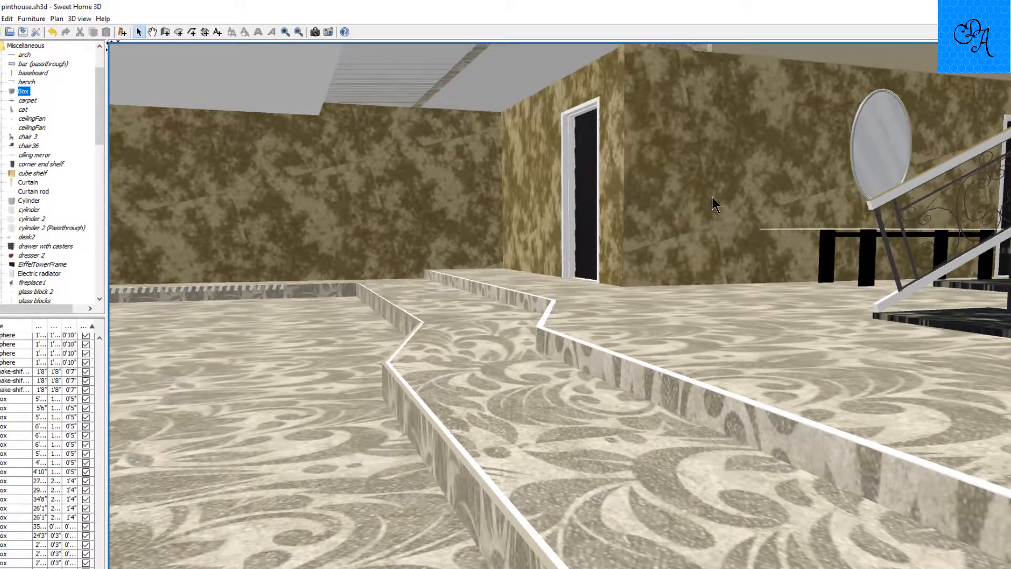